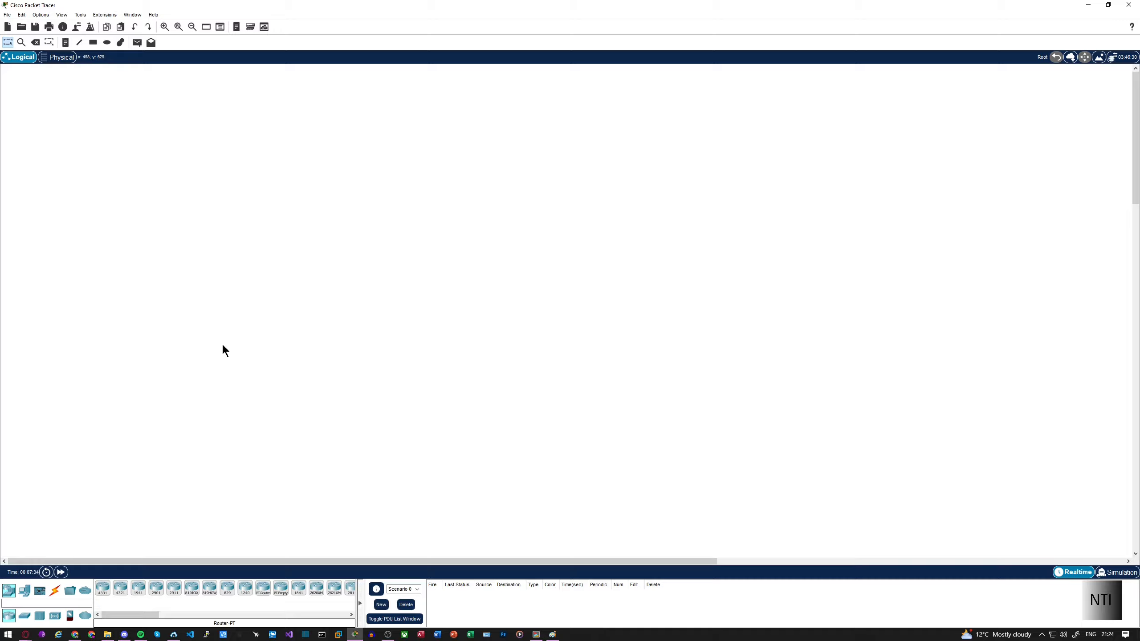
left_click_drag(53, 105, 1110, 515)
left_click_drag(227, 244, 295, 237)
scroll(430, 439, "down", 5)
scroll(429, 442, "up", 5)
Step: View the intercity map in the physical workspace and return to the logical workspace
left_click(57, 57)
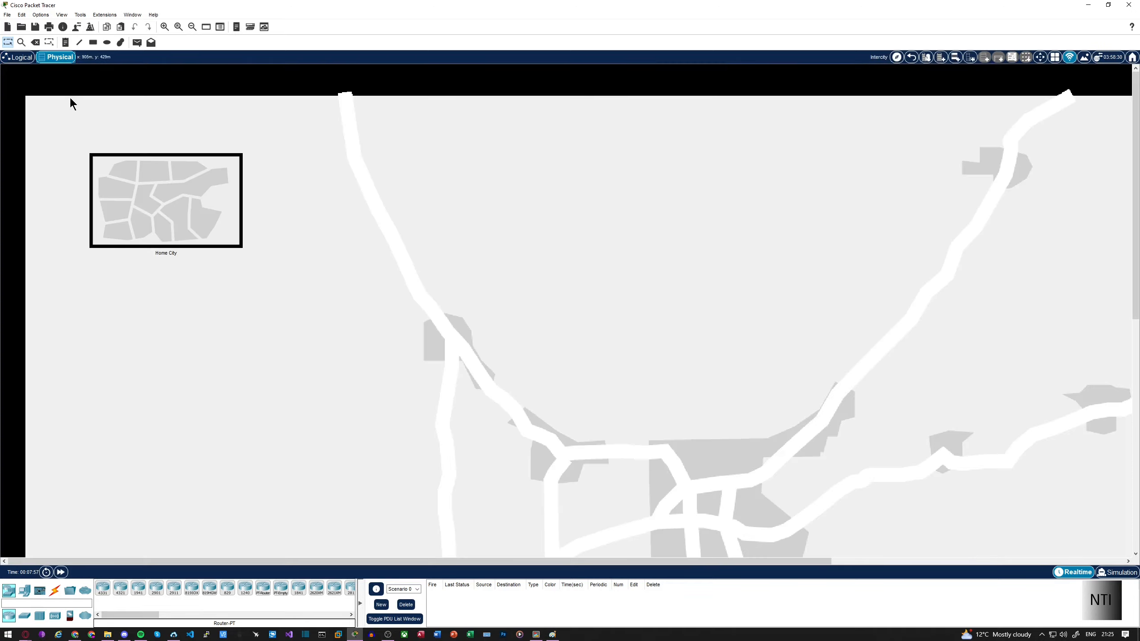
left_click(19, 57)
left_click_drag(70, 144, 469, 341)
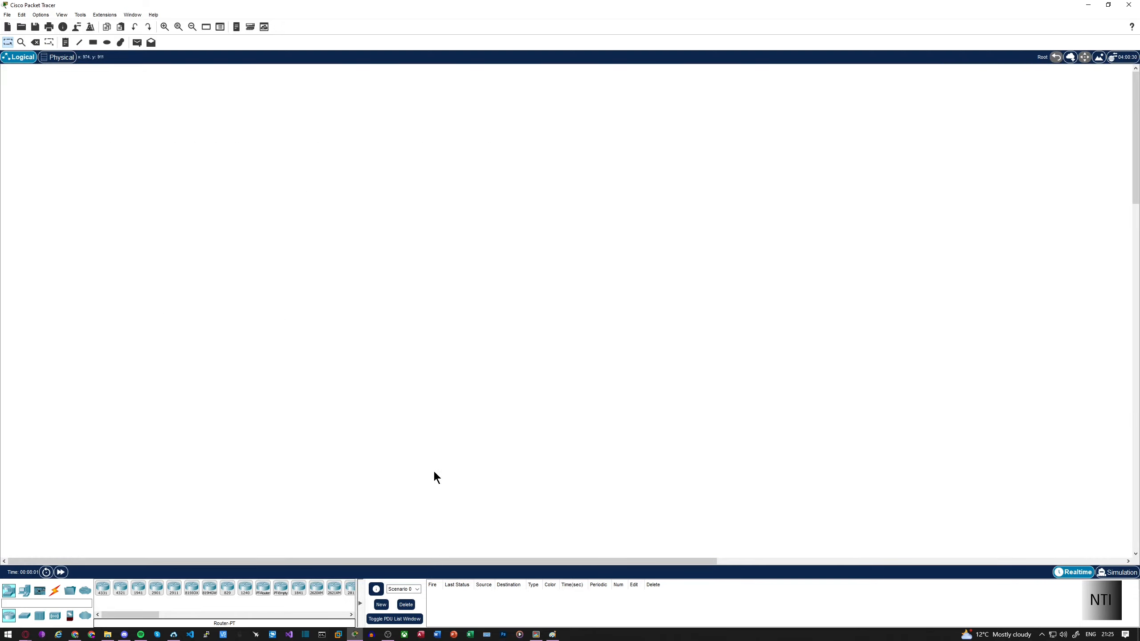
Step: Place an 1841 router in the logical workspace and examine it up close in the Main Wiring Closet rack of the physical workspace
left_click(298, 588)
left_click(323, 155)
left_click(73, 57)
left_click(130, 183)
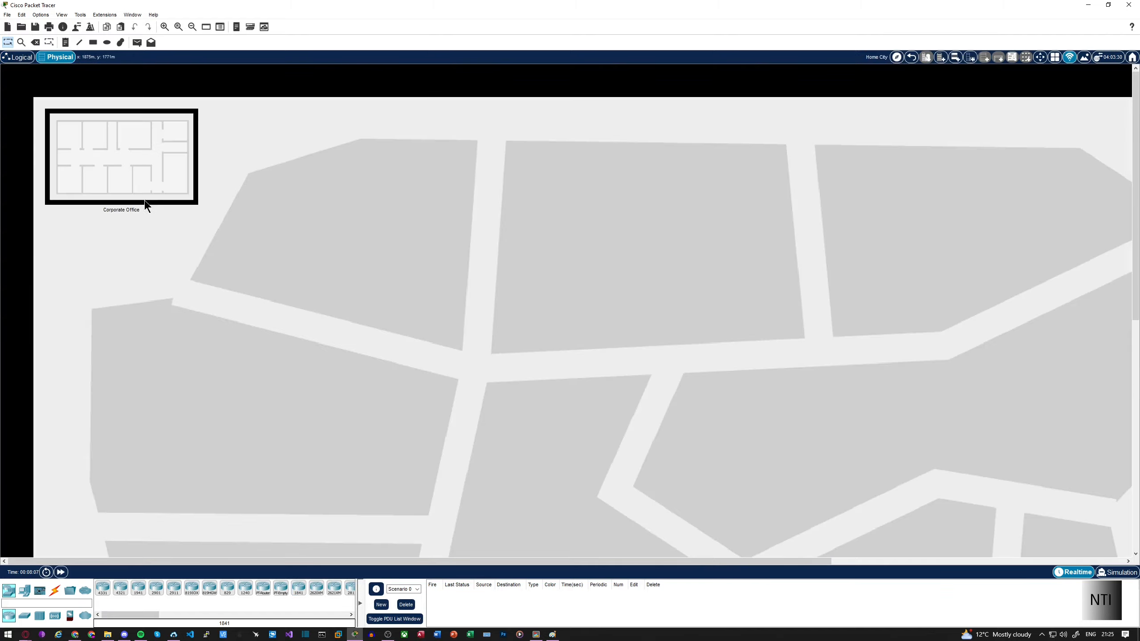
left_click(420, 289)
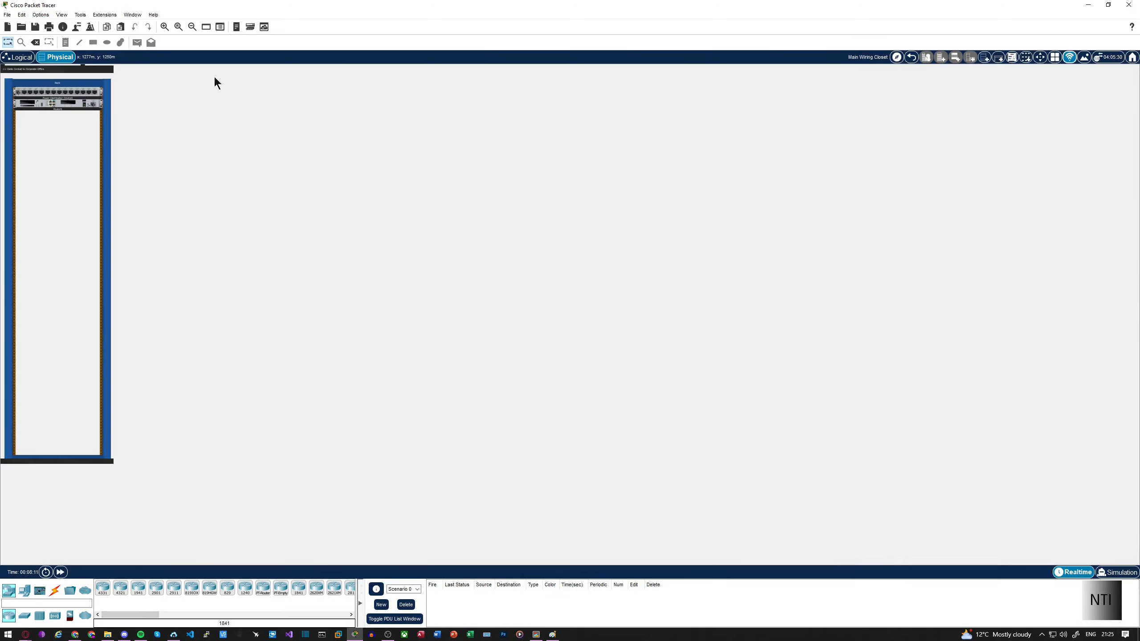
left_click(165, 28)
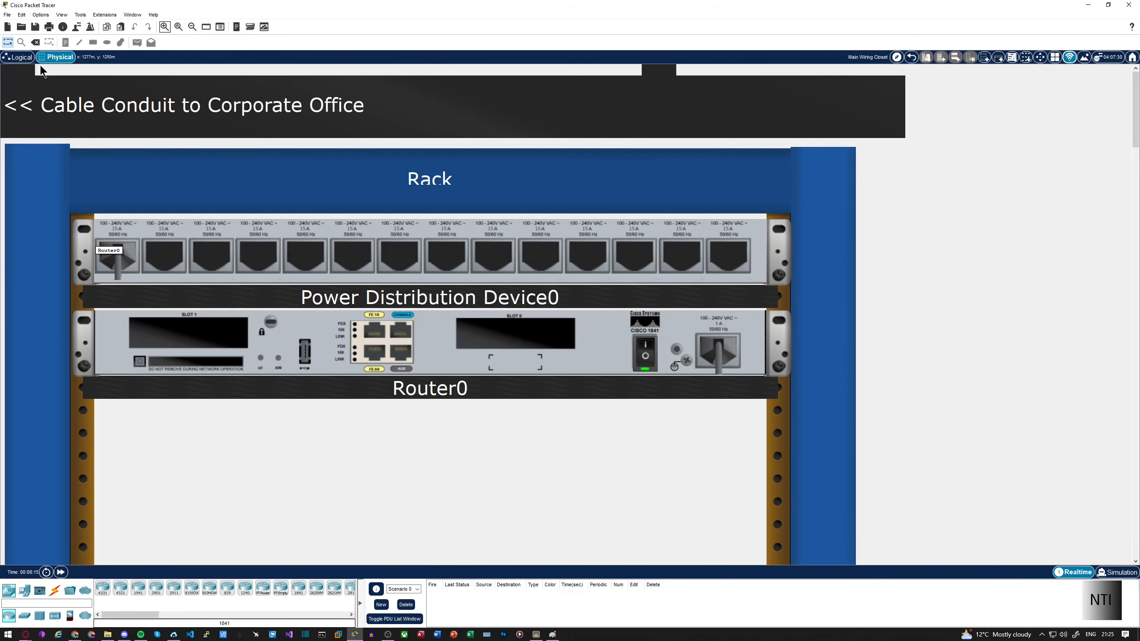
Step: Look at the 1841 router's physical device view from the logical workspace and close its window
left_click(18, 56)
left_click(322, 154)
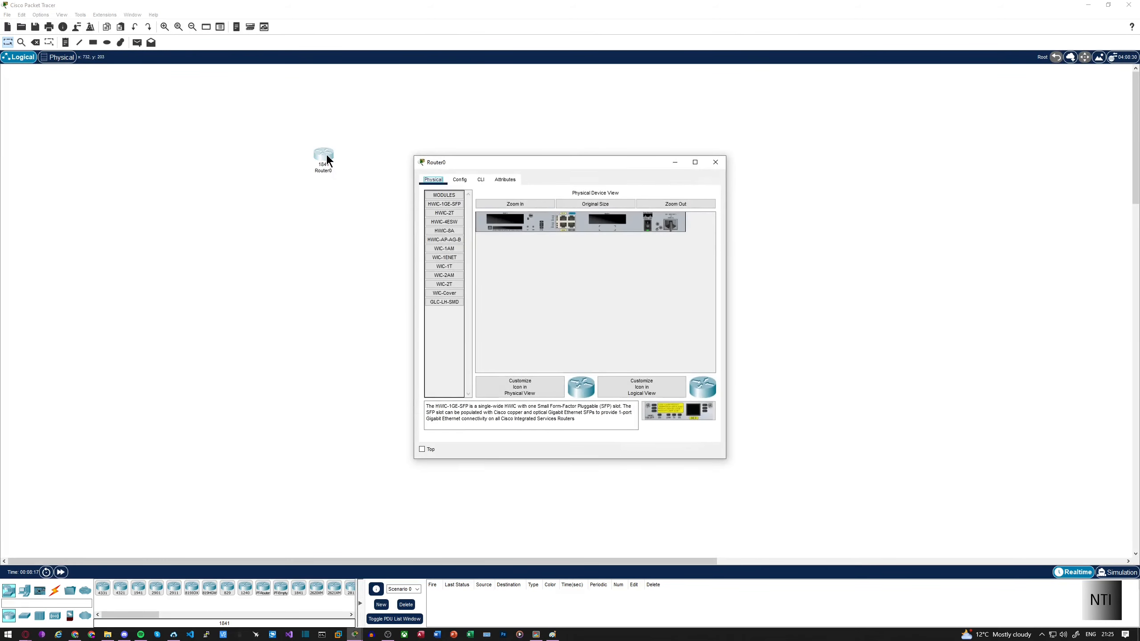
left_click(715, 162)
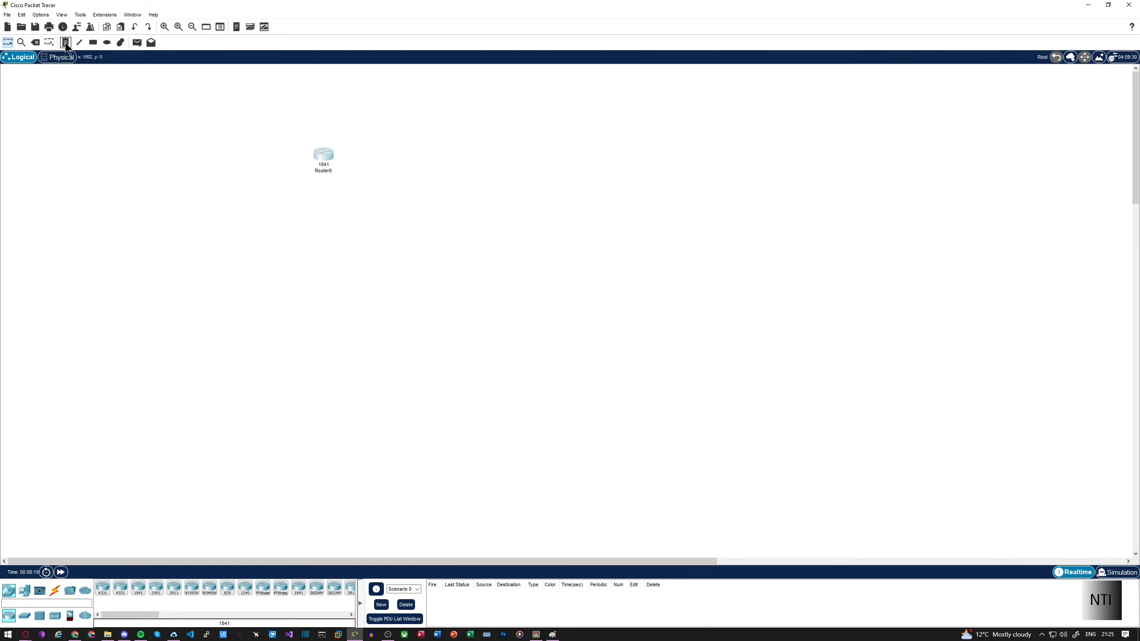
Step: Delete the 1841 router, check the wiring closet rack in the physical workspace, and return to the logical workspace
left_click(36, 43)
left_click(573, 329)
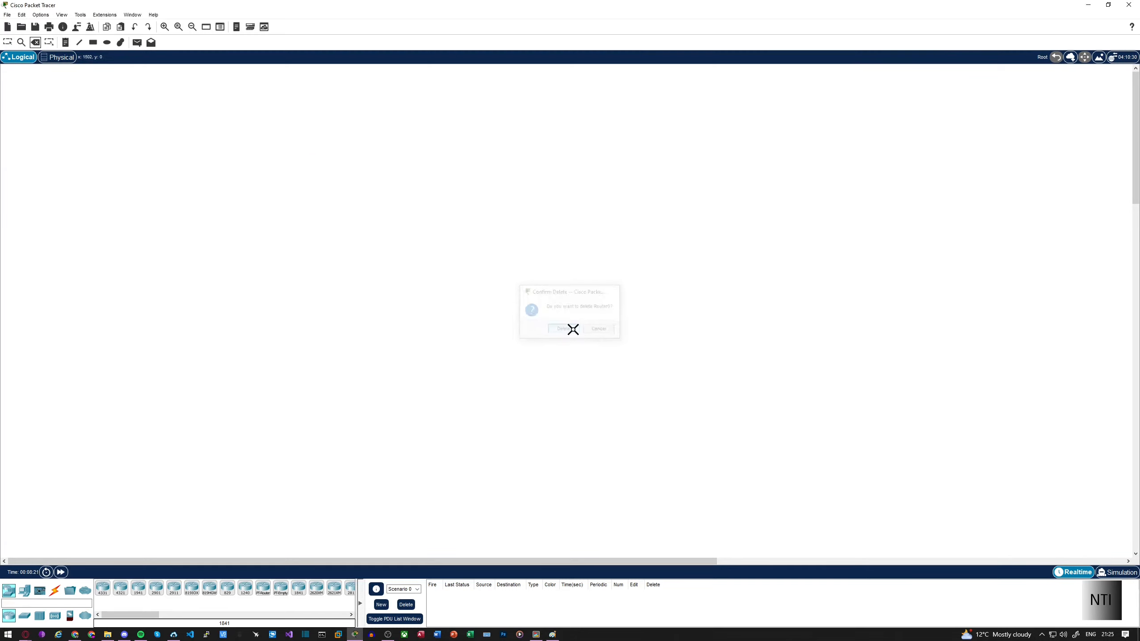
left_click(61, 57)
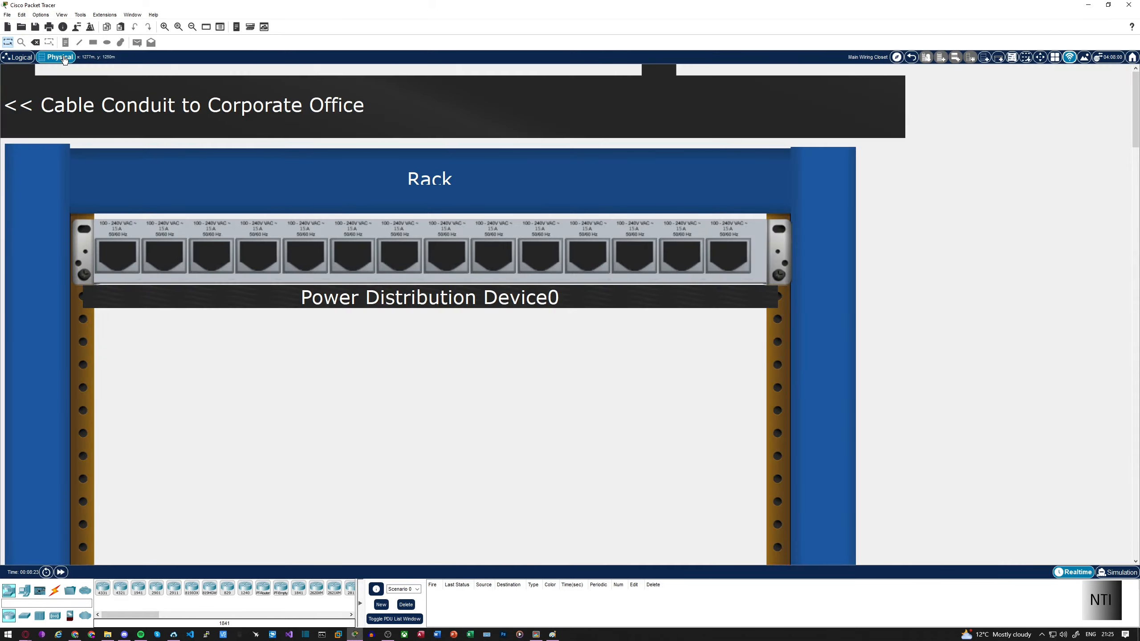
left_click(18, 57)
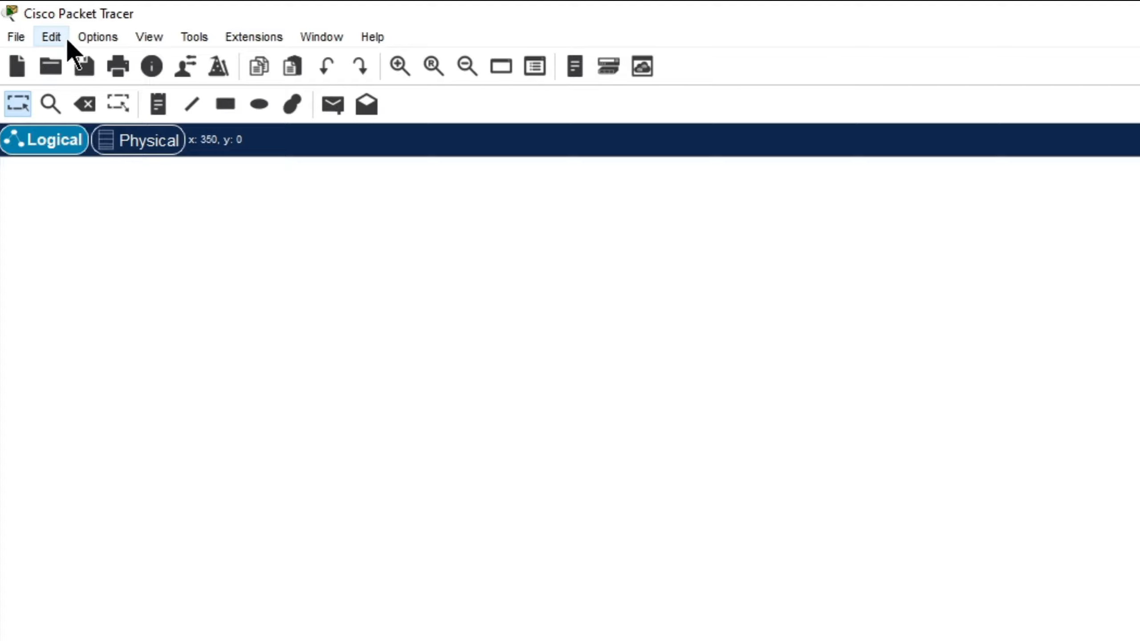
left_click(24, 36)
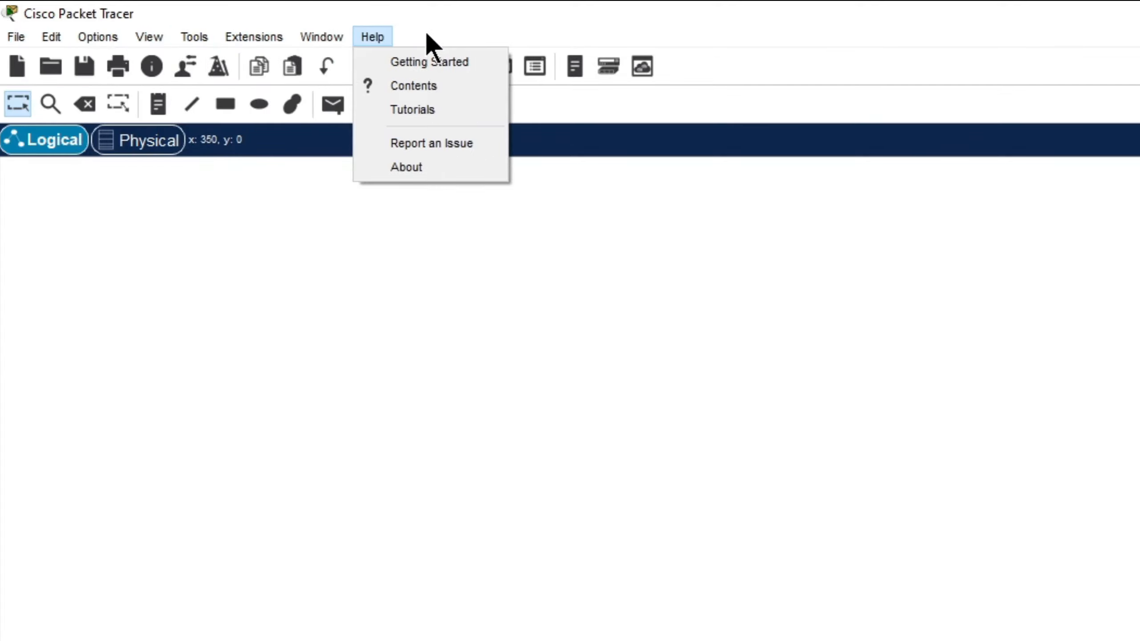
left_click(429, 260)
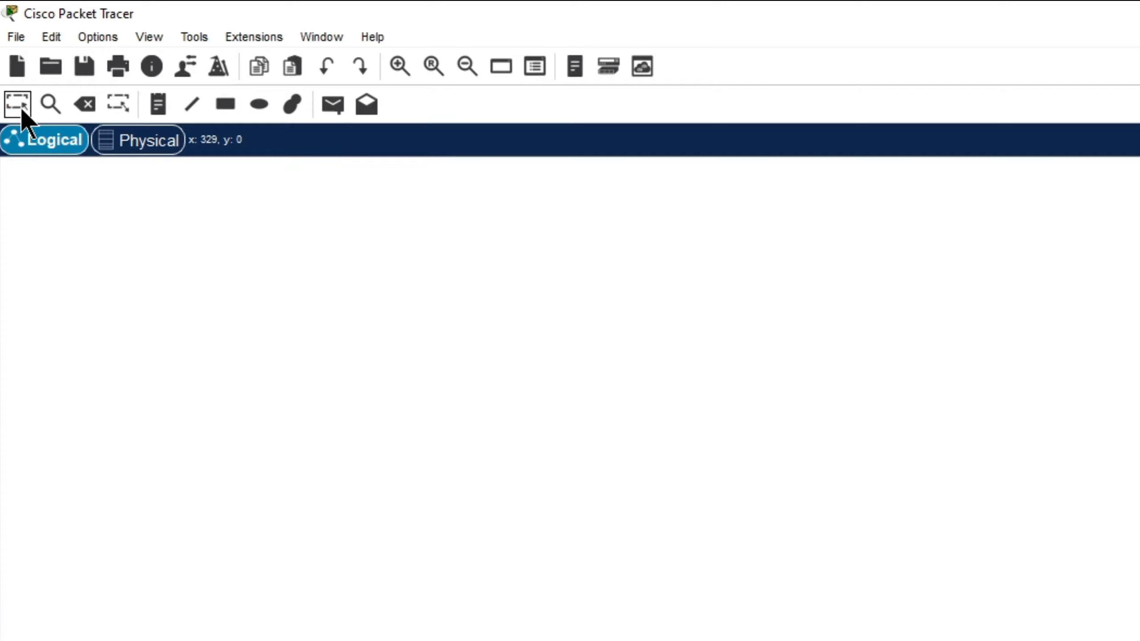
left_click_drag(141, 229, 193, 286)
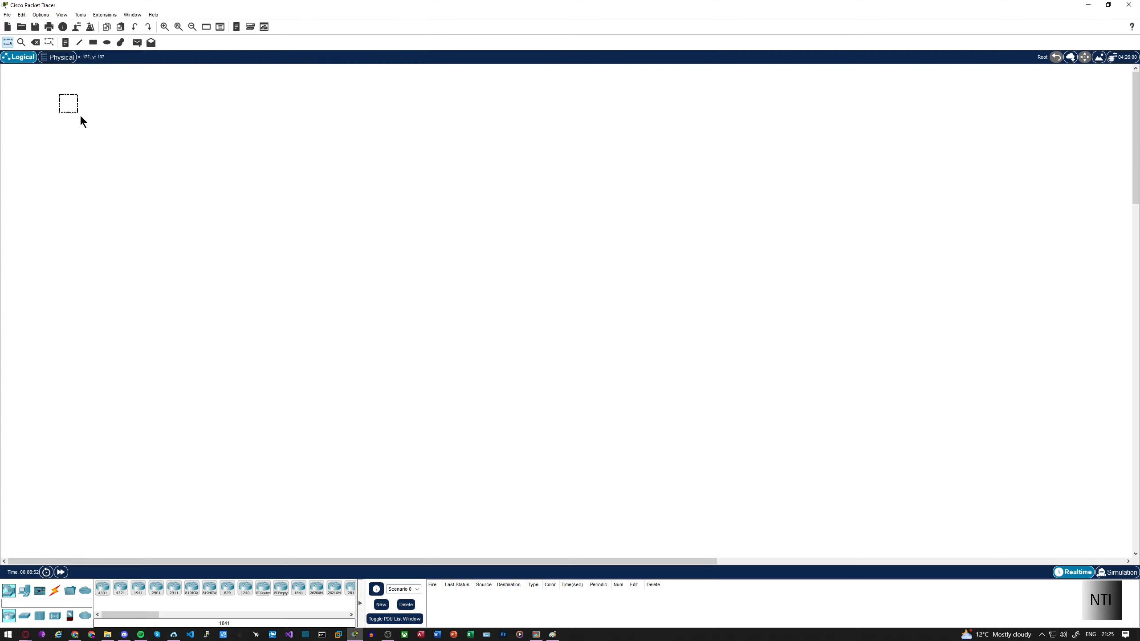
left_click_drag(80, 116, 233, 256)
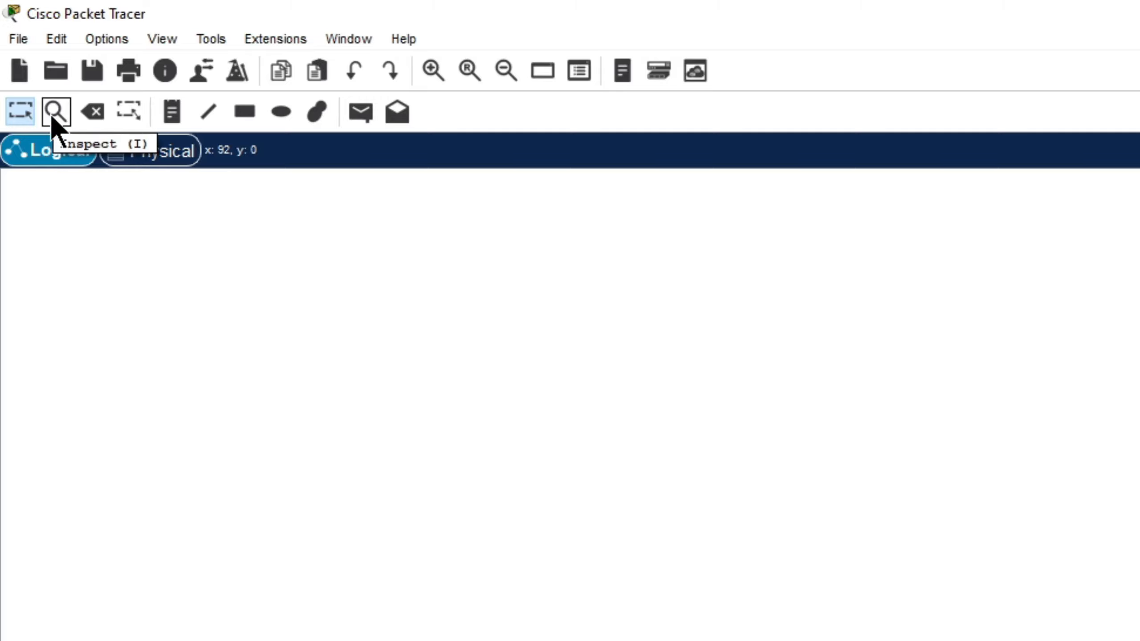
Step: Place an ISR4321 router in the workspace, inspect its routing table, and close the table
left_click(52, 115)
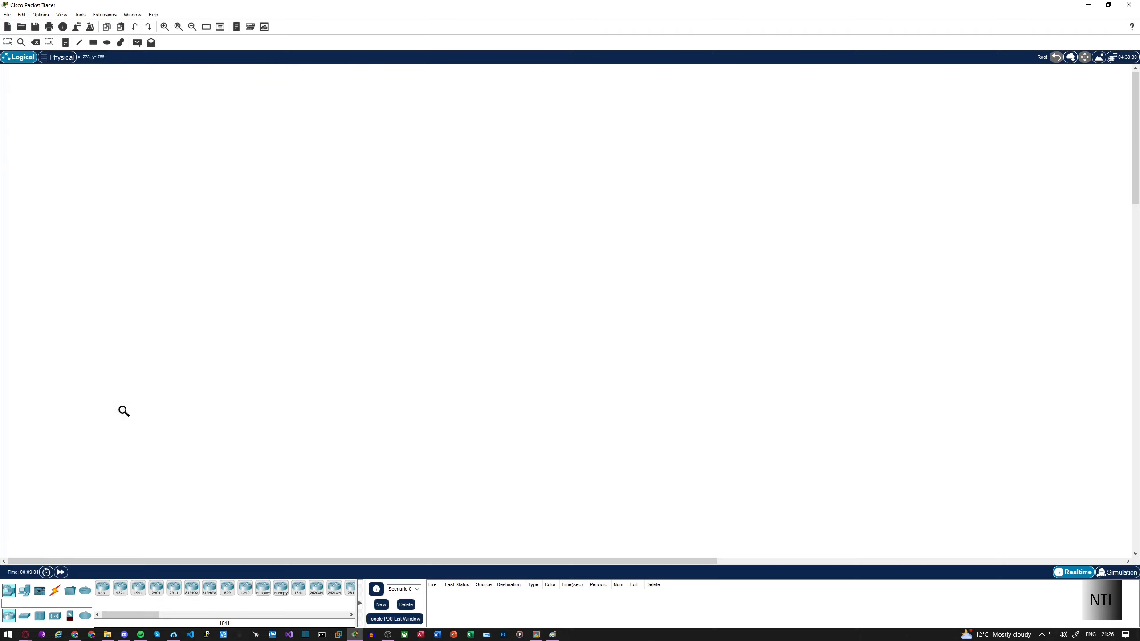
left_click(120, 592)
left_click(159, 382)
left_click(391, 242)
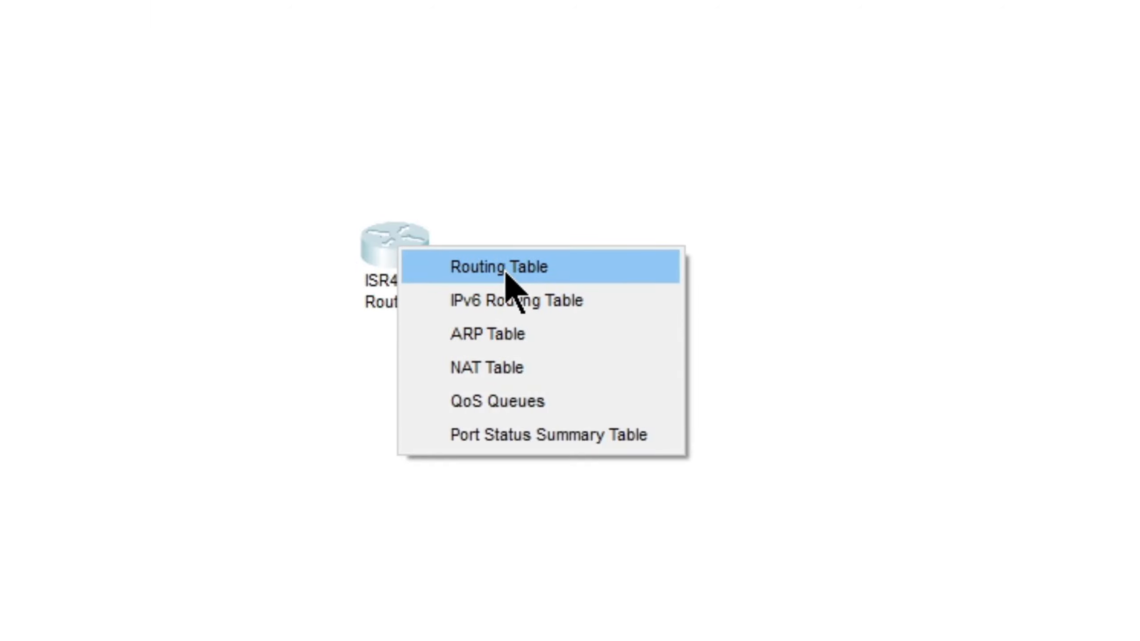
left_click(518, 269)
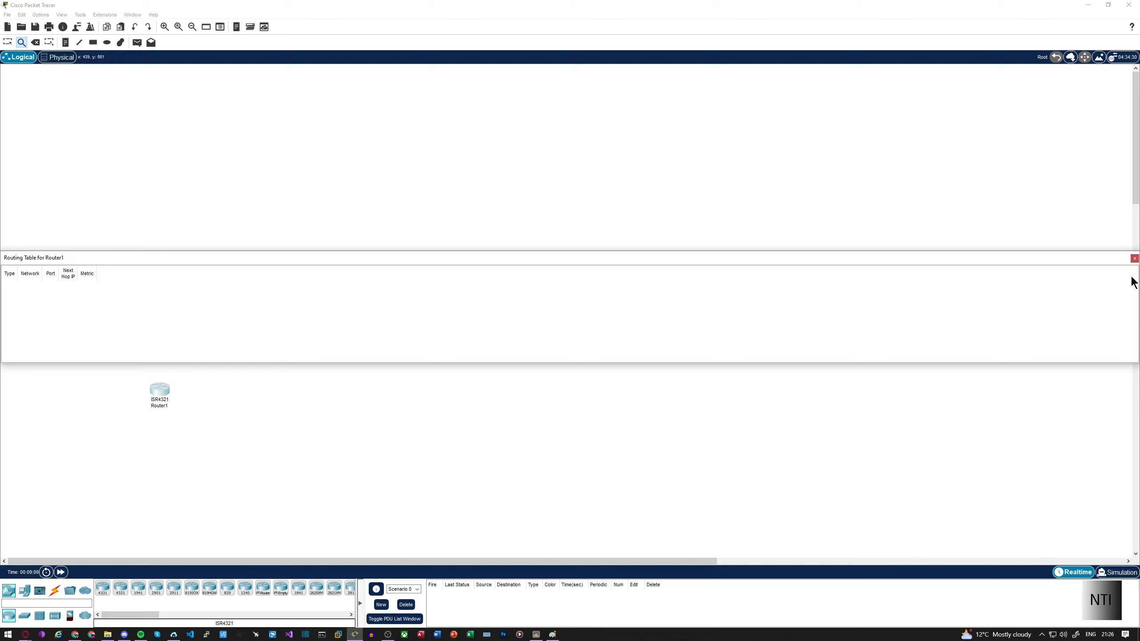
left_click(1134, 259)
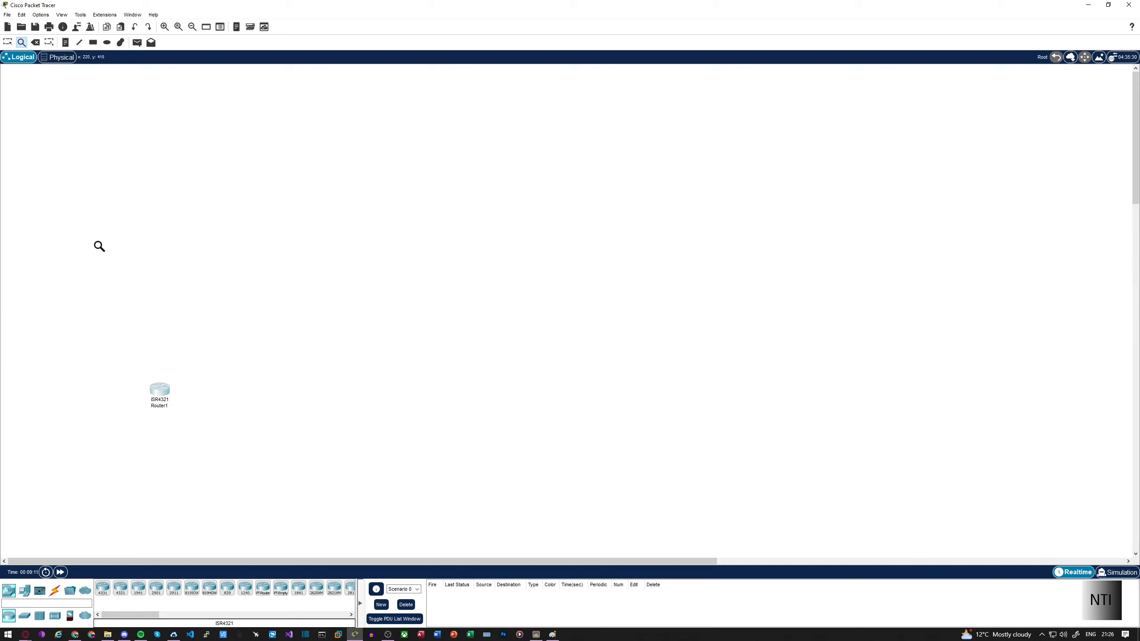
Step: Nudge the ISR4321 router, delete it from the workspace, and return to the Select tool
left_click(8, 42)
mouse_move(155, 398)
left_mouse_down()
mouse_move(160, 595)
mouse_move(156, 397)
left_mouse_up()
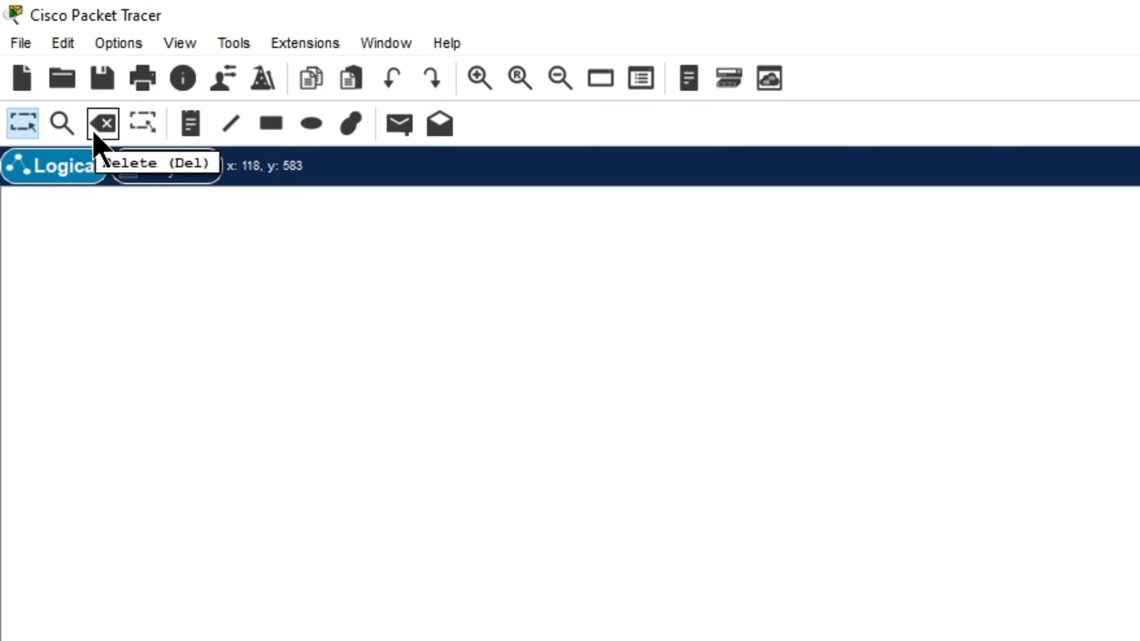
left_click(93, 131)
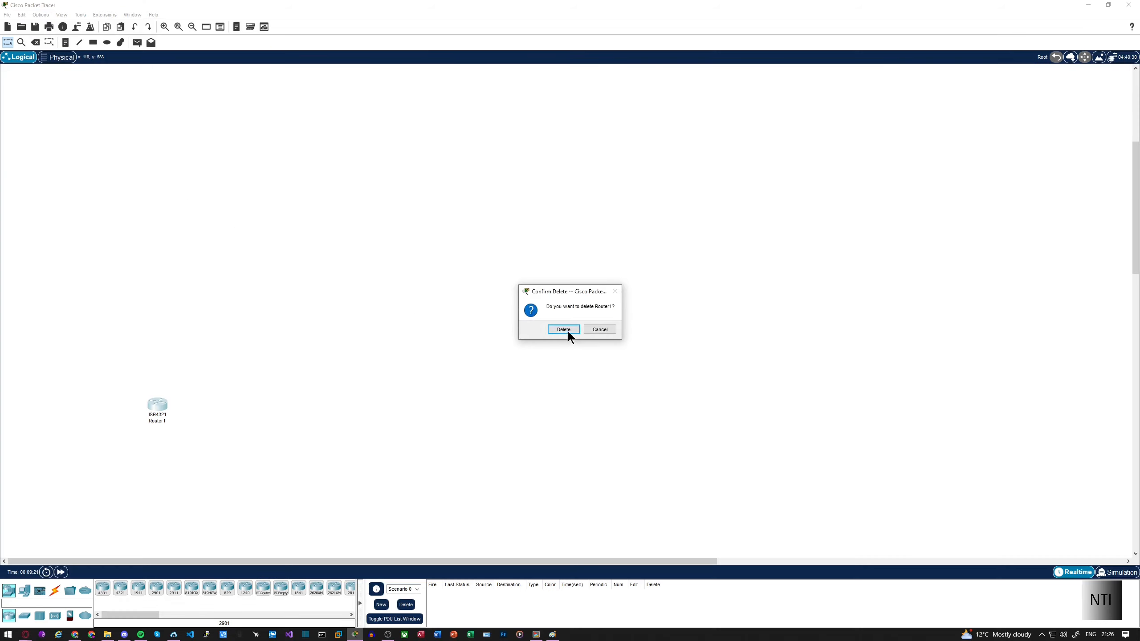
left_click(563, 329)
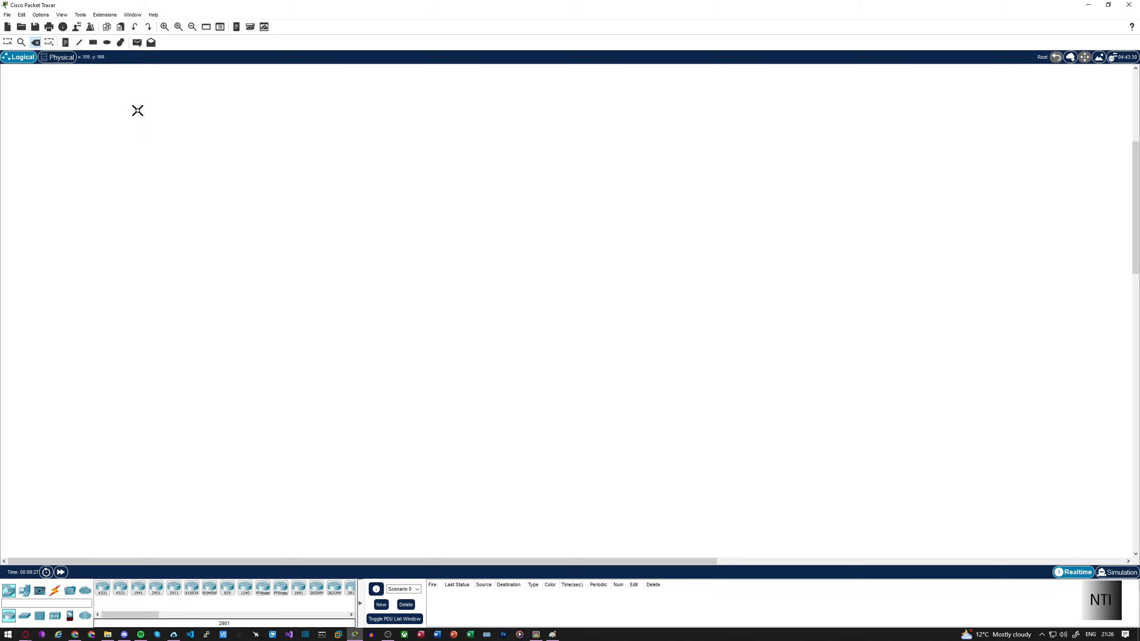
left_click(13, 42)
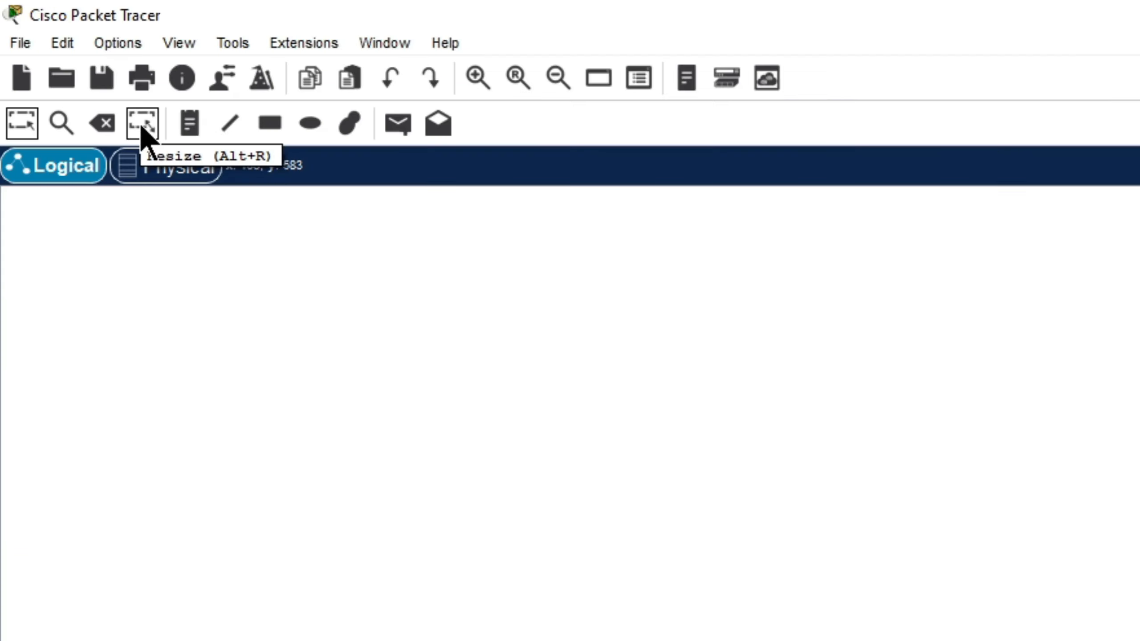
Step: Place an ISR4331 router in the empty logical workspace and move it slightly lower
left_click(142, 124)
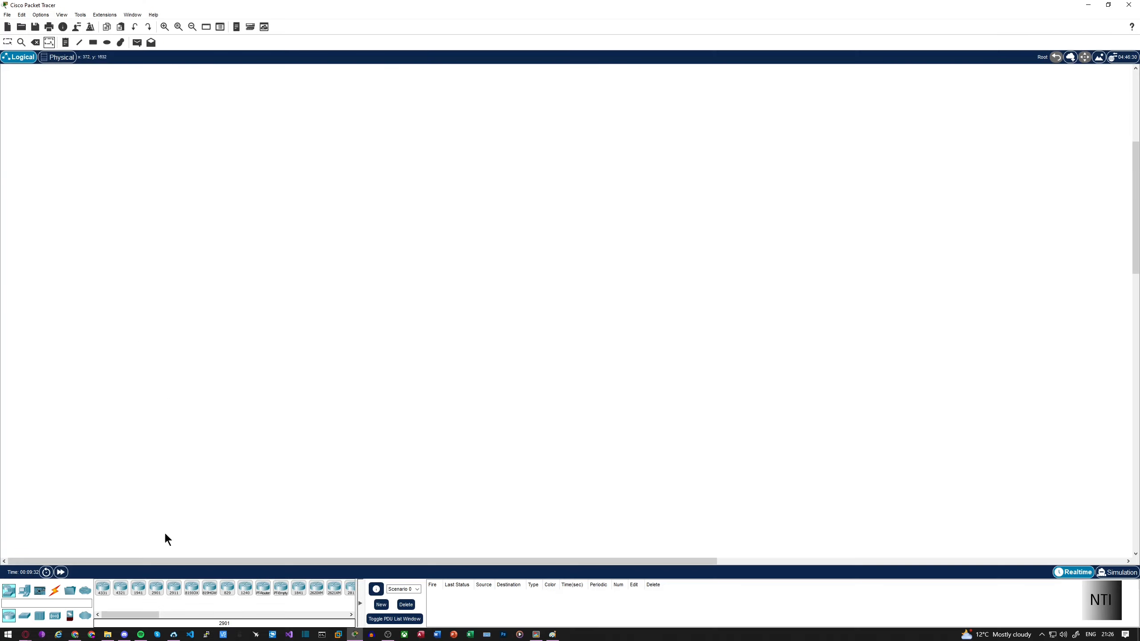
left_click(103, 587)
left_click(117, 299)
left_click(49, 42)
left_click(53, 45)
left_click(9, 43)
left_click_drag(116, 288, 132, 355)
left_click(54, 57)
left_click(17, 59)
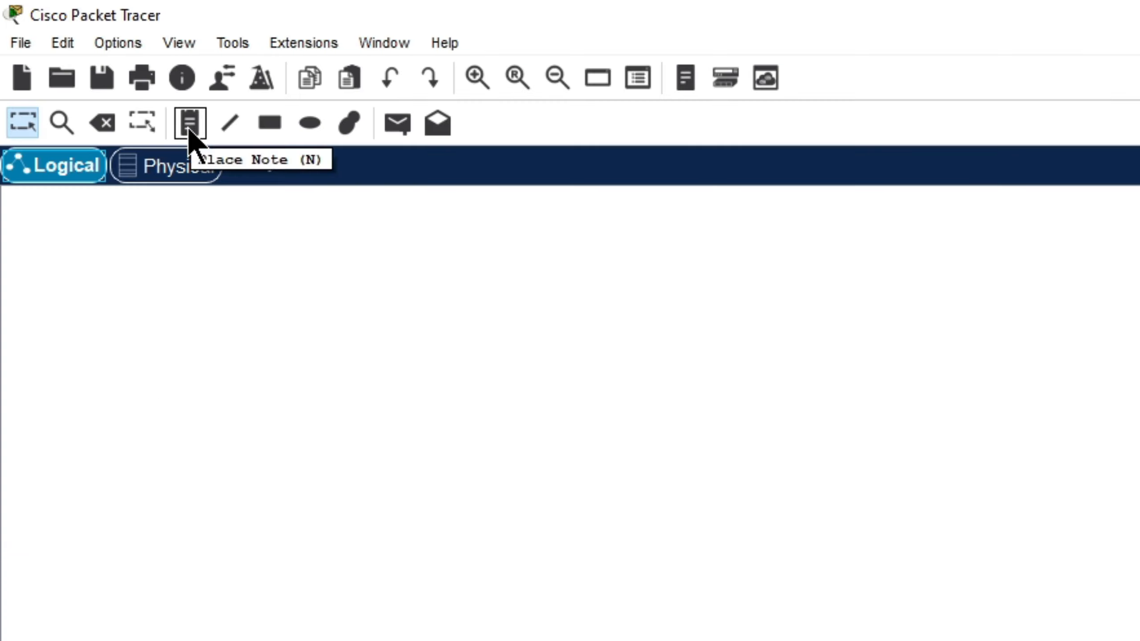
Step: Place a note reading "ROUTER 1" beside the ISR4331 router
left_click(189, 128)
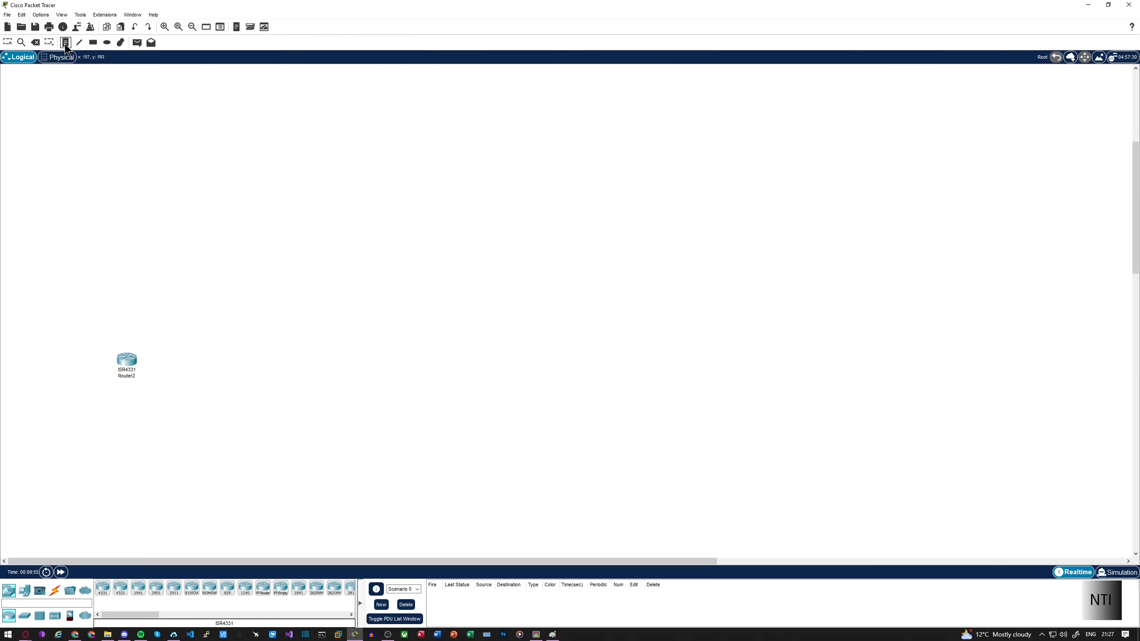
left_click(146, 362)
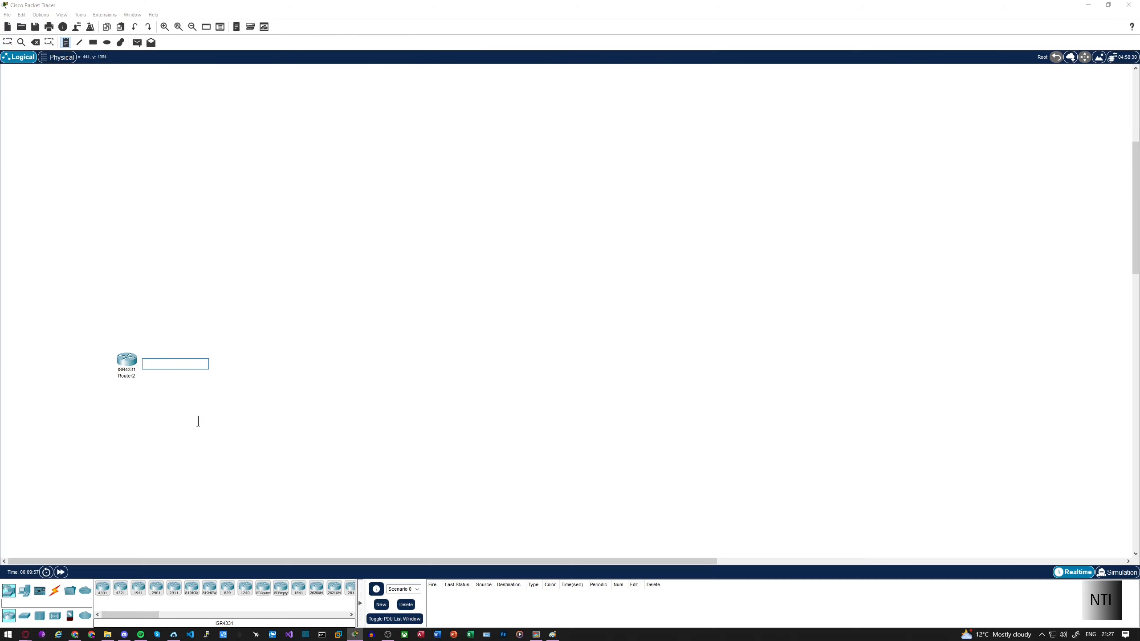
type("ROUTER 1")
left_click(198, 421)
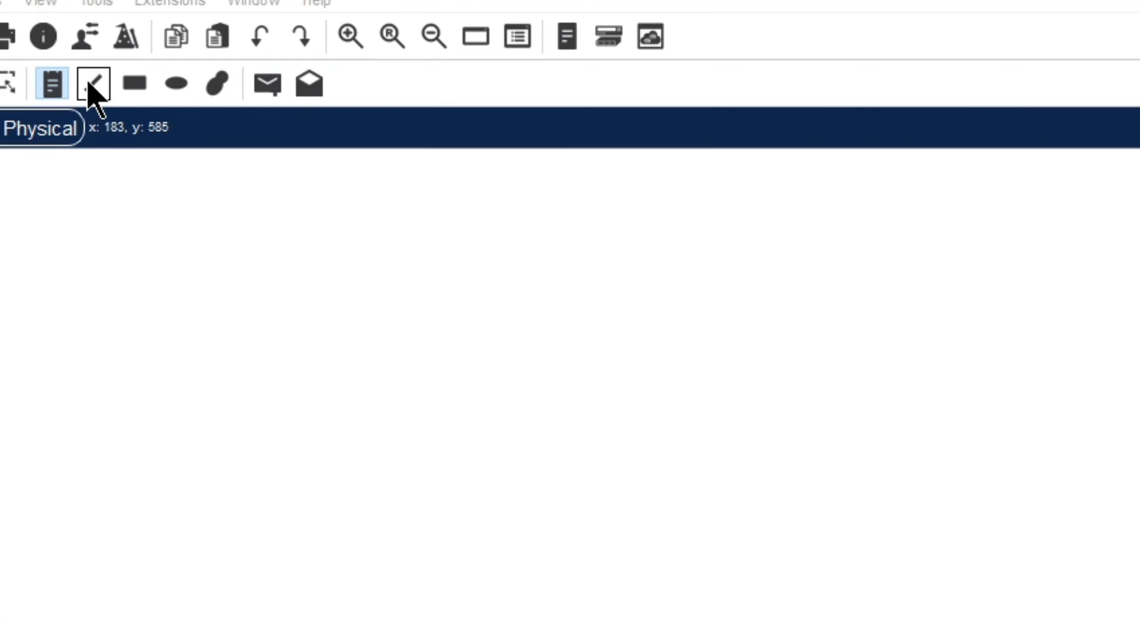
Step: Draw a long black diagonal line descending from above the router to beyond the lower right of its note
left_click(92, 84)
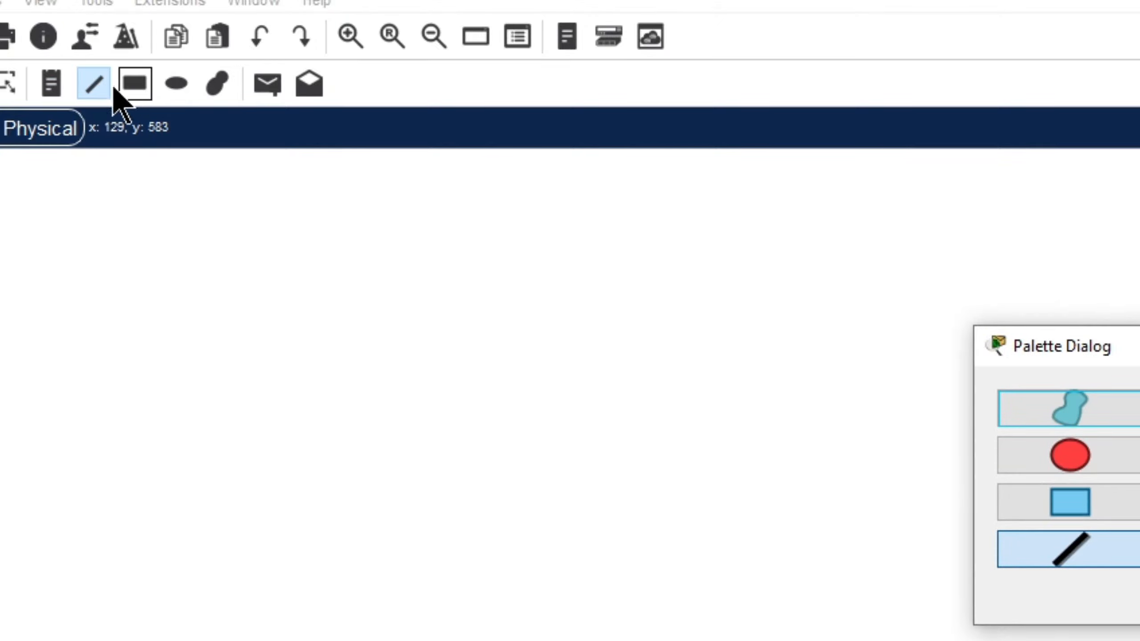
left_click_drag(228, 382, 372, 567)
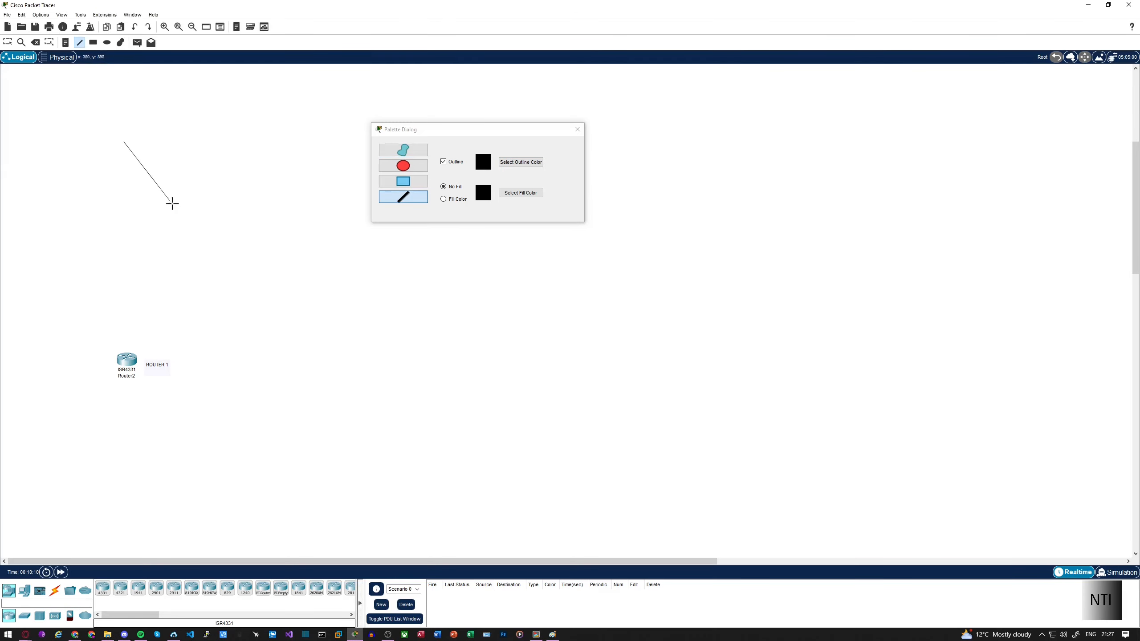
mouse_move(172, 204)
left_mouse_down()
mouse_move(331, 346)
mouse_move(405, 450)
left_mouse_up()
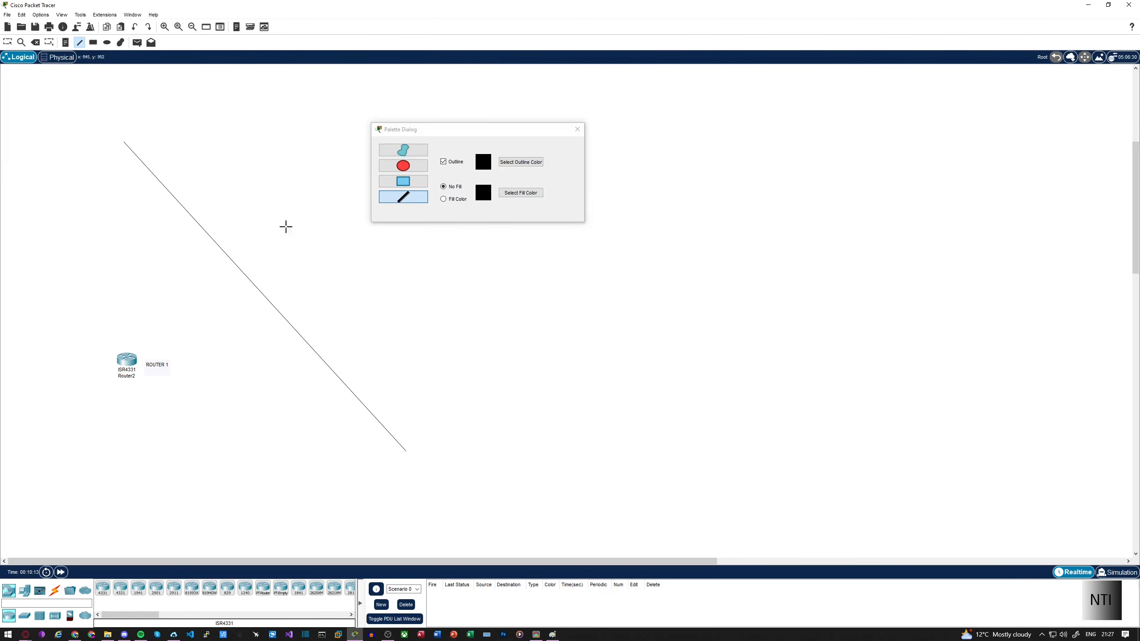
Step: Draw a small unfilled rectangle above the diagonal line and a much larger rectangle with black fill to its right
left_click(93, 43)
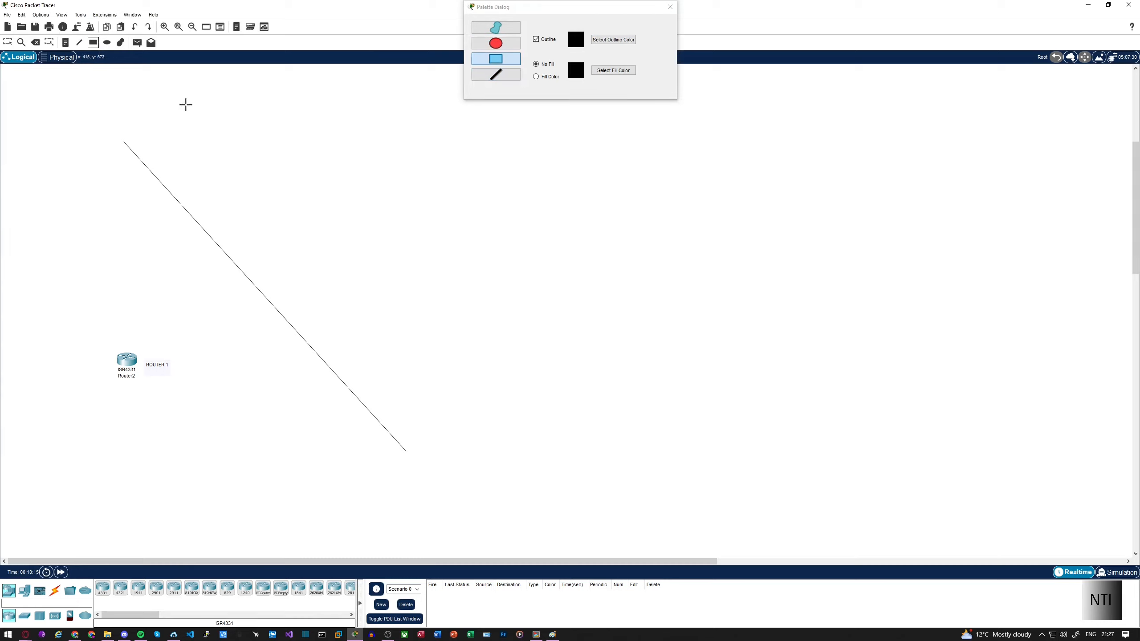
left_click_drag(186, 104, 332, 164)
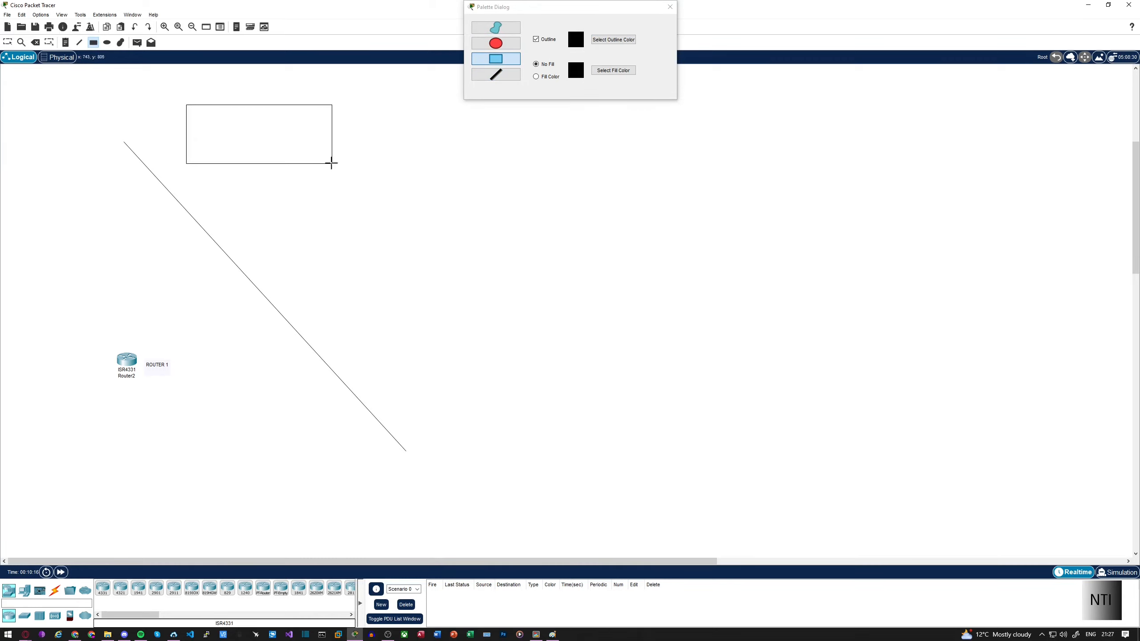
left_click(547, 76)
left_click_drag(420, 133, 813, 371)
Step: Draw a wide black-filled ellipse below the large rectangle and check the fill colour choices, keeping black
left_click(106, 42)
left_click_drag(473, 409, 695, 489)
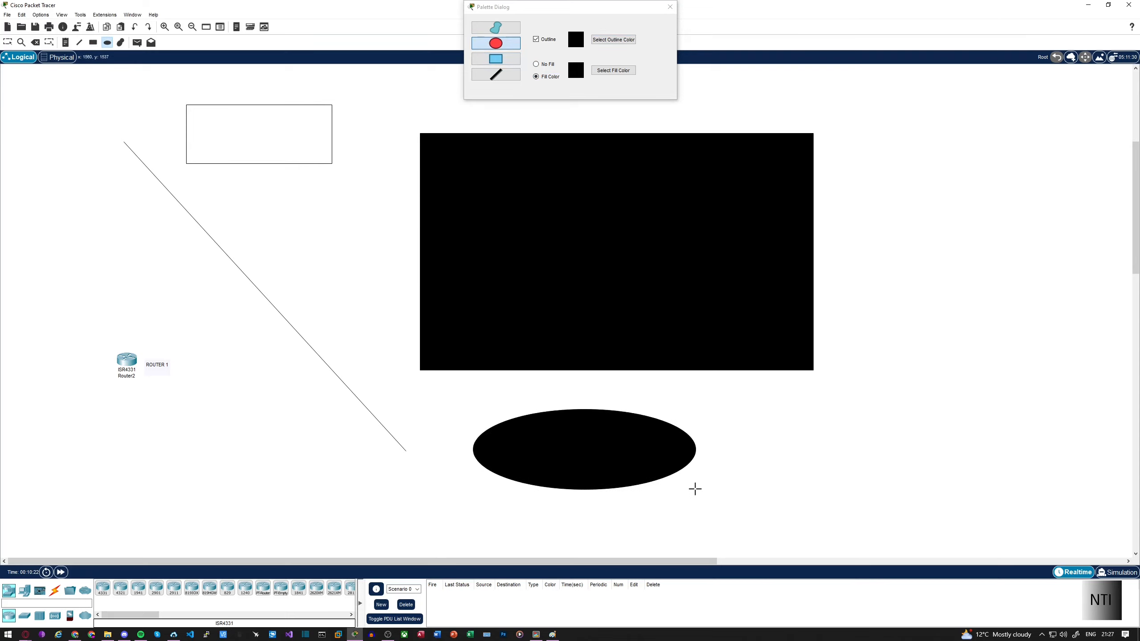
left_click(613, 70)
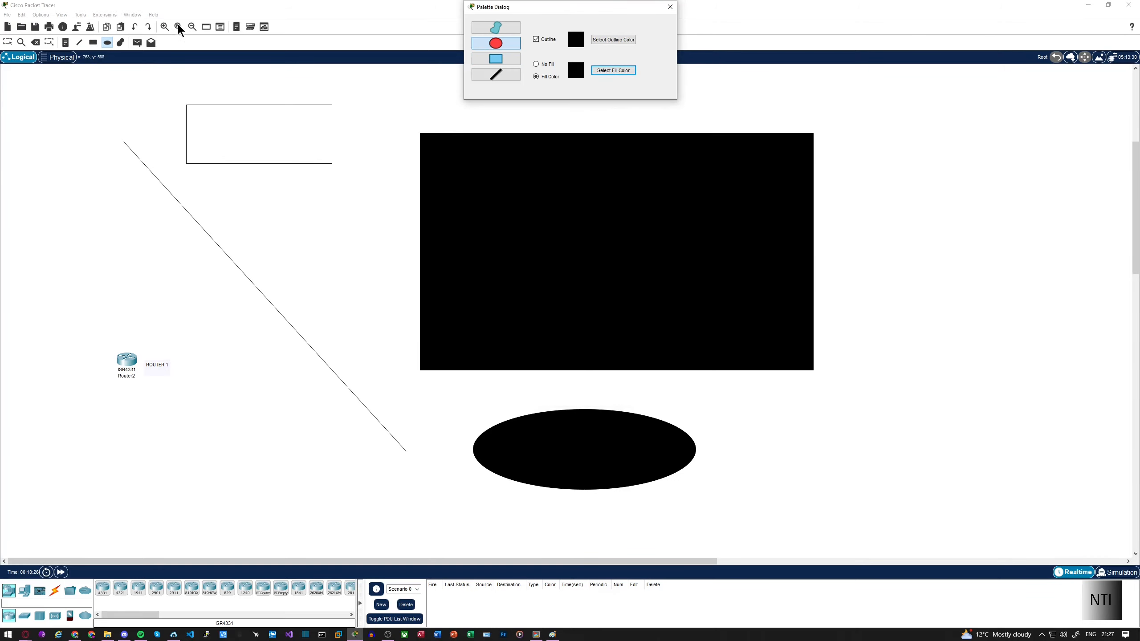
Step: Draw several large black-filled freeform shapes across the workspace, covering the router area and the existing shapes, and close the drawing palette
left_click(121, 42)
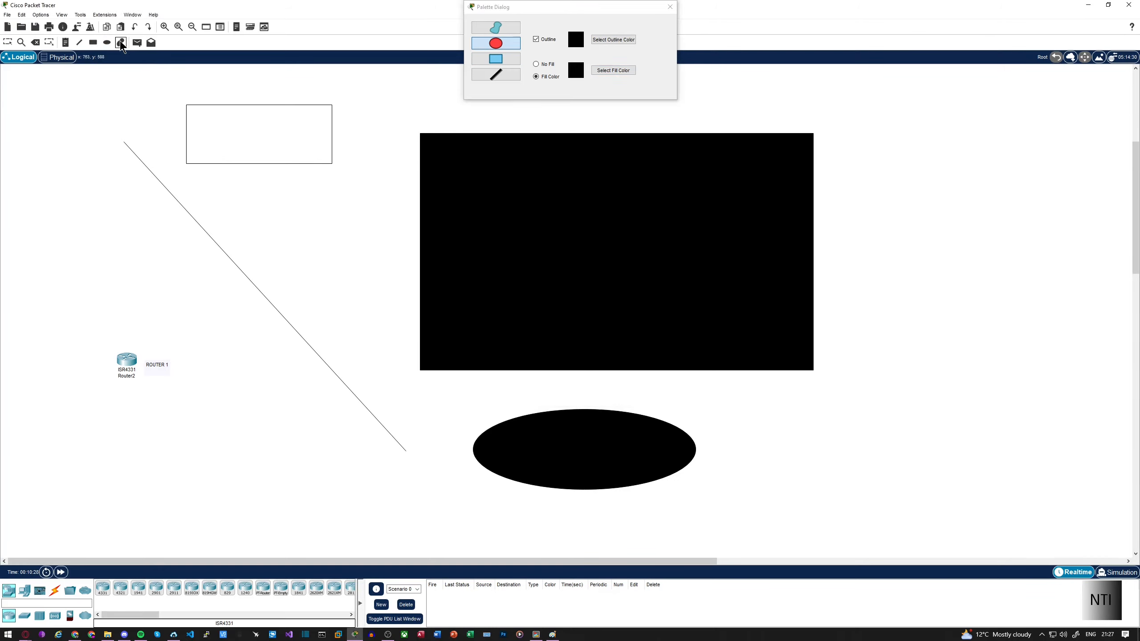
mouse_move(948, 110)
left_mouse_down()
mouse_move(901, 173)
mouse_move(908, 236)
mouse_move(971, 272)
mouse_move(1043, 234)
mouse_move(992, 322)
mouse_move(1008, 435)
mouse_move(1085, 446)
mouse_move(936, 519)
mouse_move(1031, 325)
mouse_move(1016, 319)
left_mouse_up()
mouse_move(911, 237)
left_mouse_down()
mouse_move(896, 115)
mouse_move(727, 305)
mouse_move(534, 229)
mouse_move(89, 450)
mouse_move(463, 527)
mouse_move(821, 449)
mouse_move(1124, 185)
mouse_move(1038, 413)
mouse_move(1112, 382)
mouse_move(930, 415)
mouse_move(899, 397)
left_mouse_up()
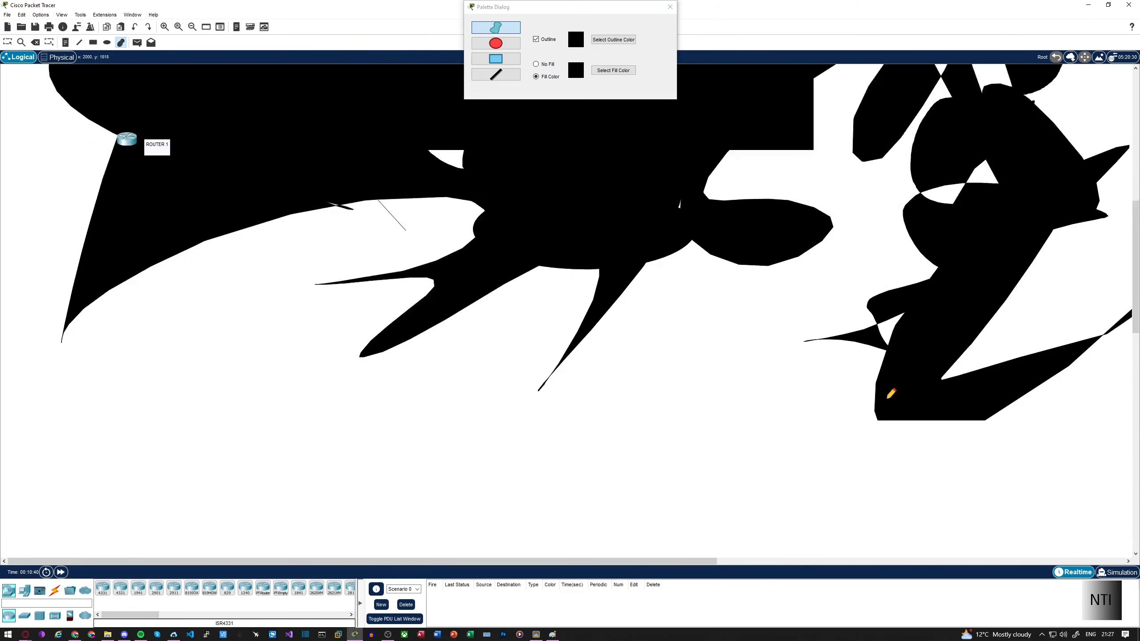
mouse_move(188, 100)
left_mouse_down()
mouse_move(316, 179)
mouse_move(431, 164)
mouse_move(224, 152)
mouse_move(276, 261)
mouse_move(532, 288)
left_mouse_up()
scroll(441, 316, "down", 3)
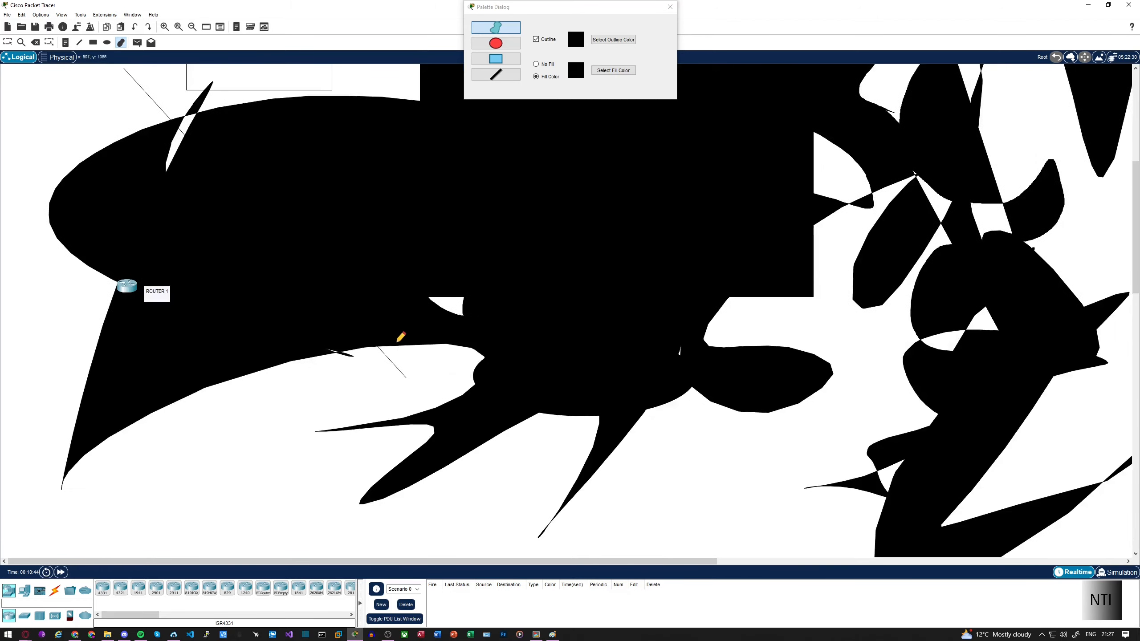
scroll(394, 346, "up", 5)
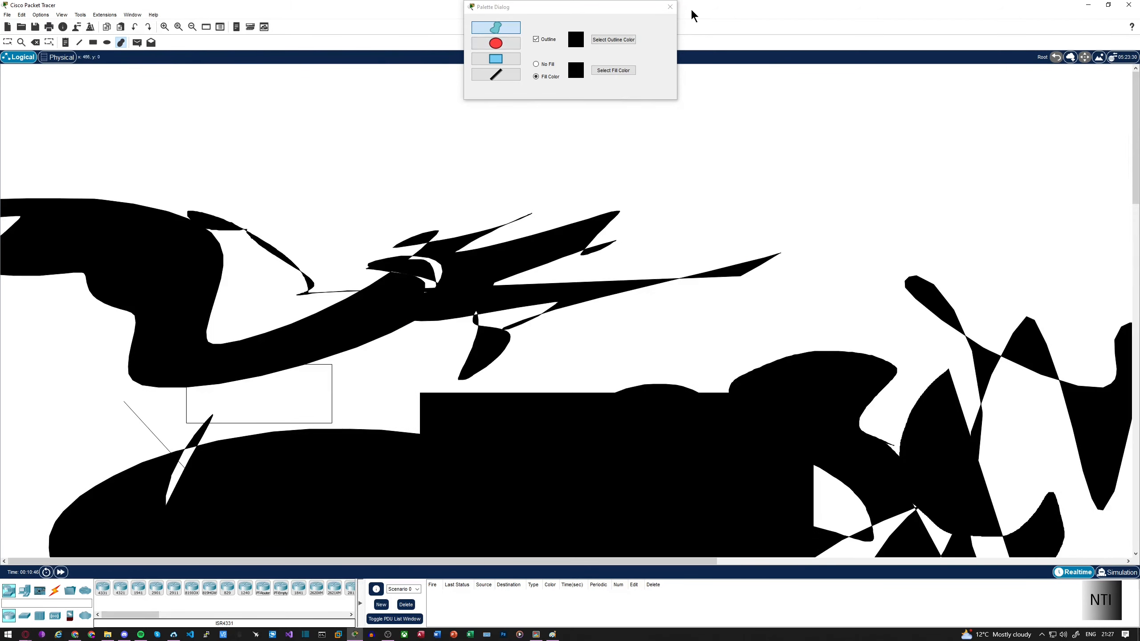
left_click(669, 7)
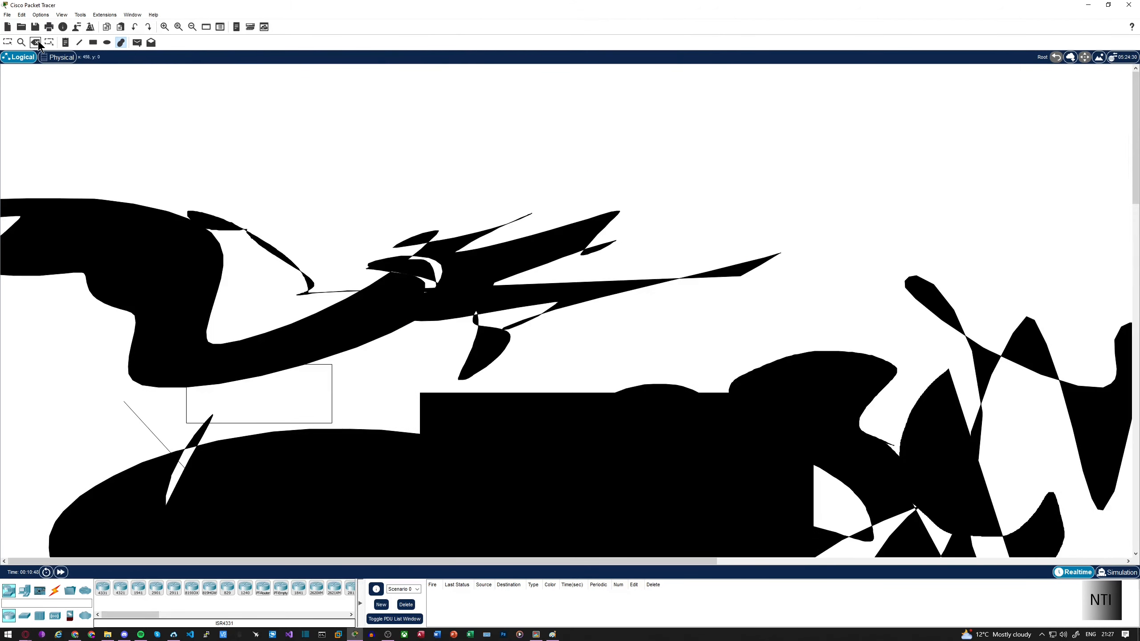
Step: Delete the freeform shape crossing the small unfilled rectangle and the large one covering the black rectangle, confirming each deletion
left_click(136, 251)
left_click(571, 329)
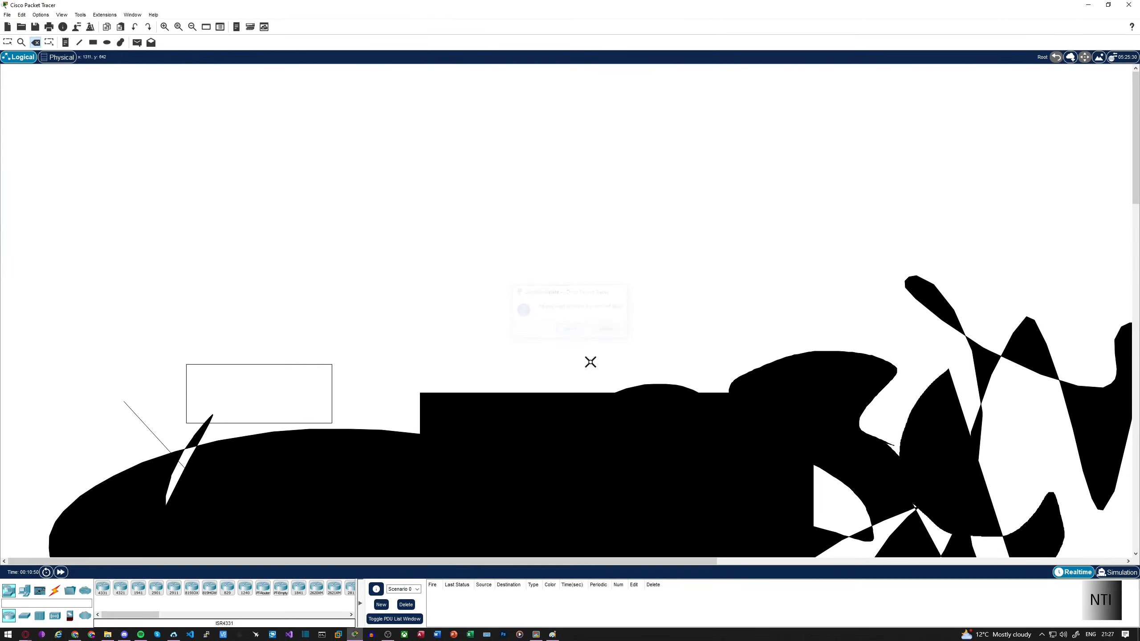
left_click(622, 408)
left_click(571, 329)
Step: Delete the large black rectangle, the black ellipse below it and the remaining freeform shape beside them
scroll(575, 328, "down", 5)
left_click(567, 247)
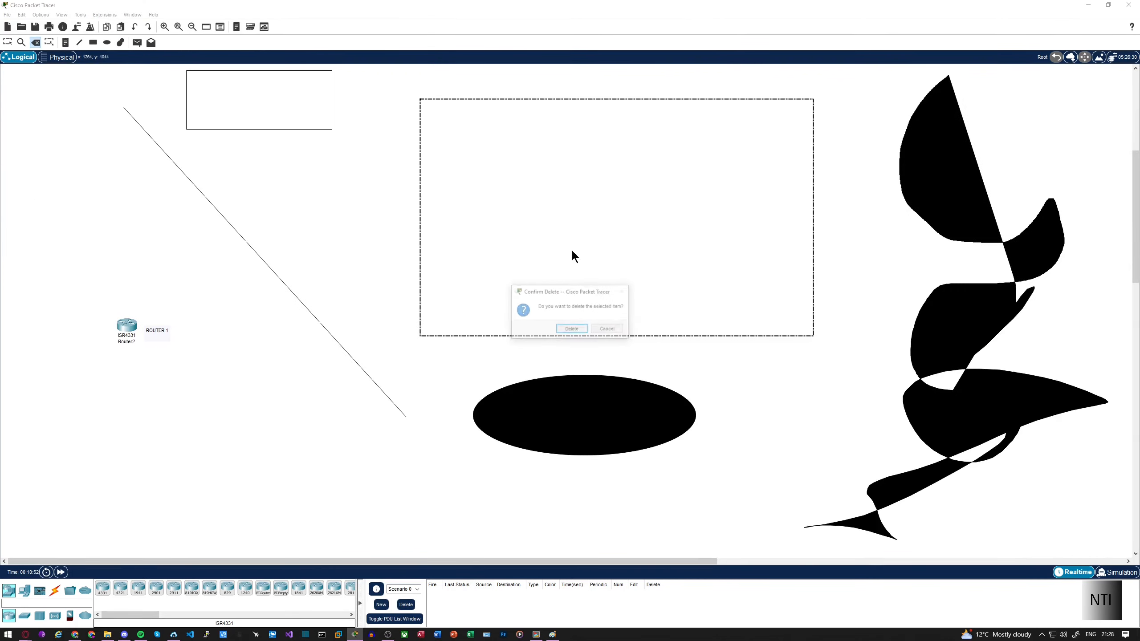
left_click(571, 329)
left_click(583, 417)
left_click(571, 329)
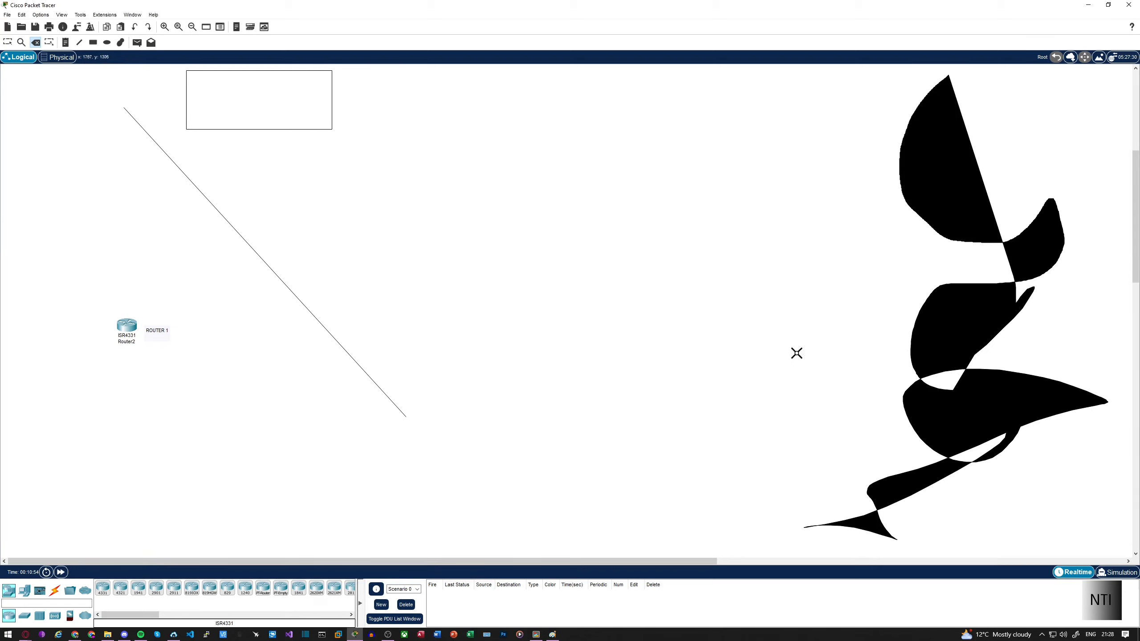
left_click(937, 381)
left_click(571, 329)
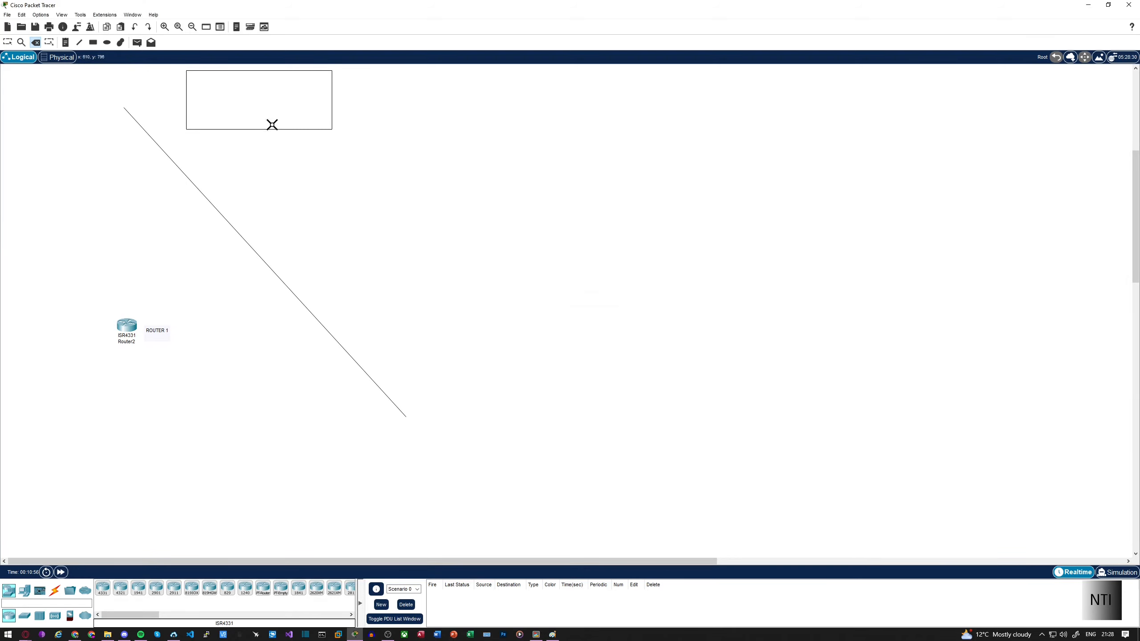
Step: Delete the small unfilled rectangle and the long diagonal line, and switch back to the Select tool
left_click(272, 125)
left_click(571, 329)
left_click(331, 335)
left_click(571, 328)
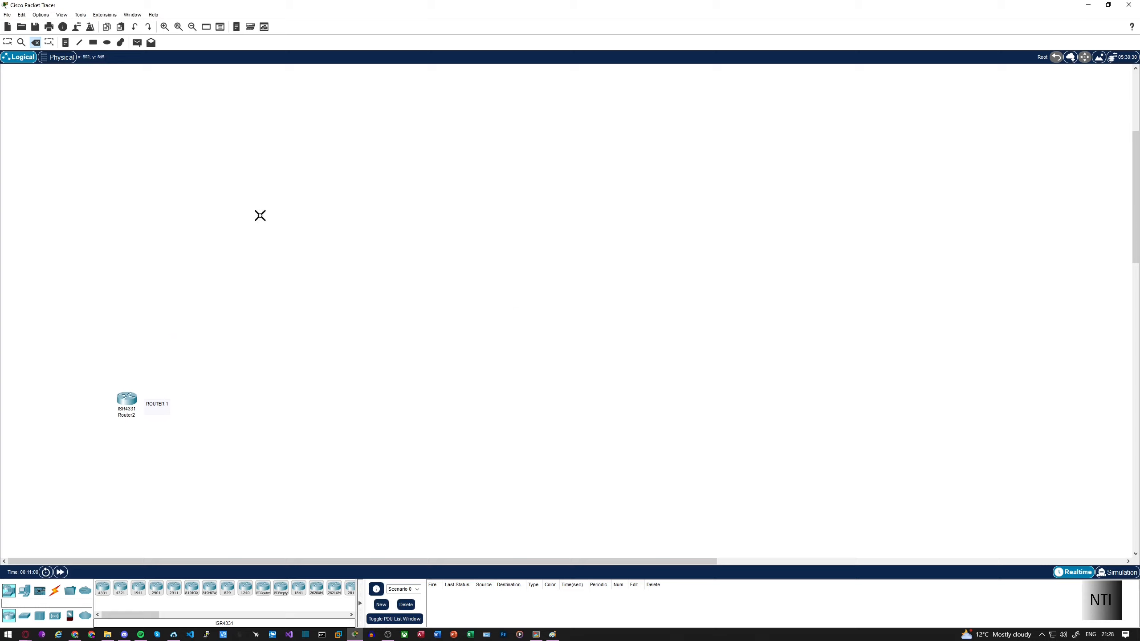
left_click(5, 41)
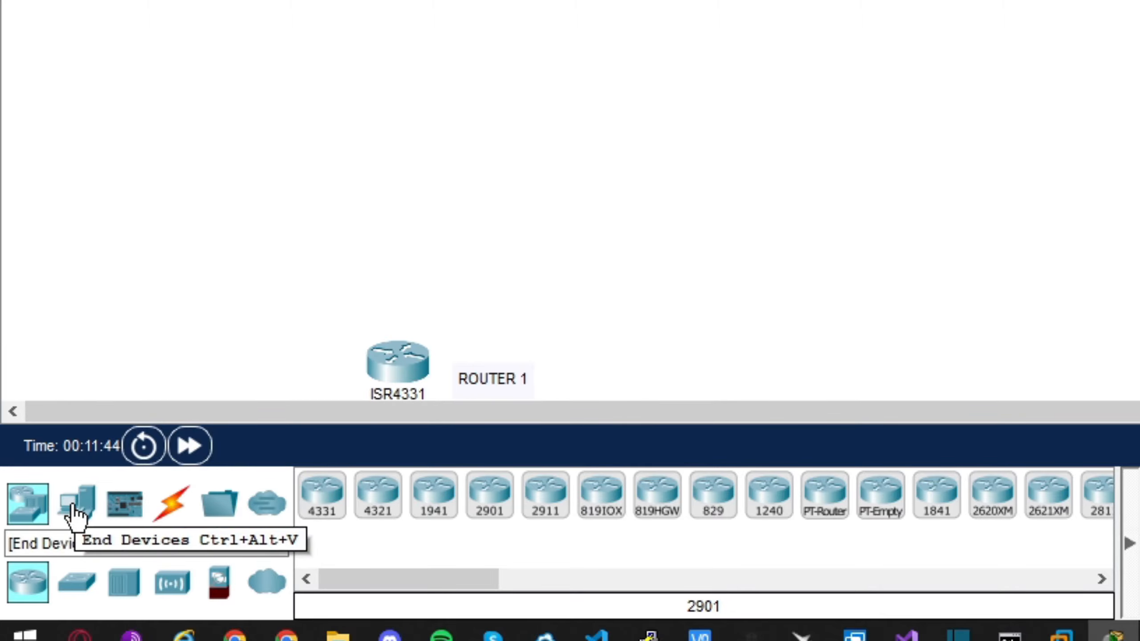
Step: Browse the main device categories, from Components and Network Devices through Connections and Miscellaneous to the multiuser connection
left_click(134, 515)
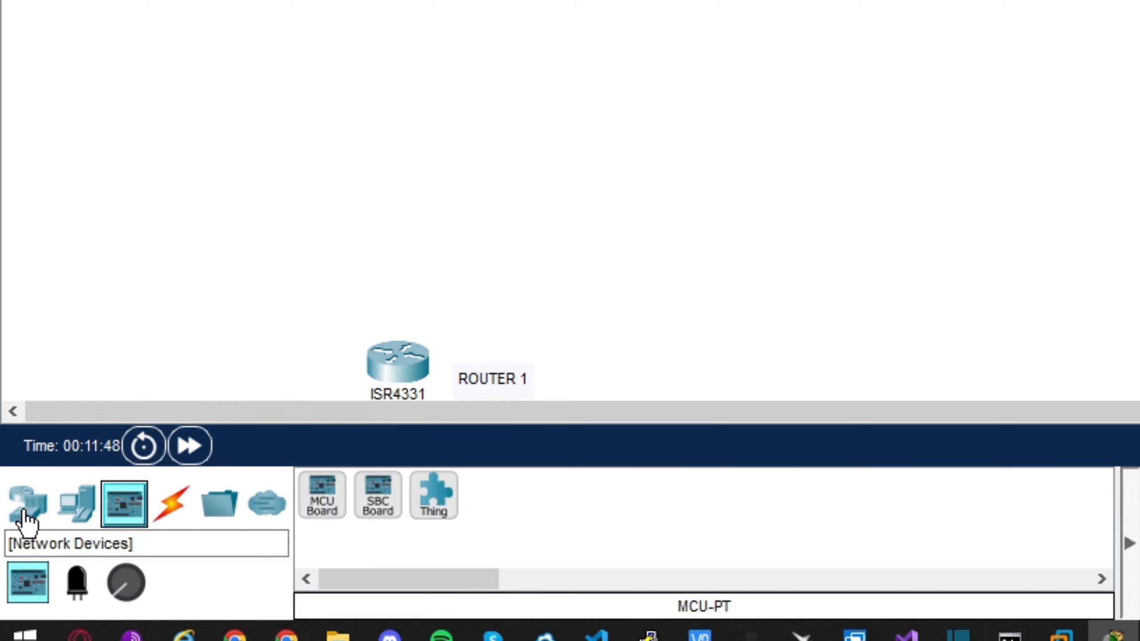
left_click(25, 516)
left_click(169, 504)
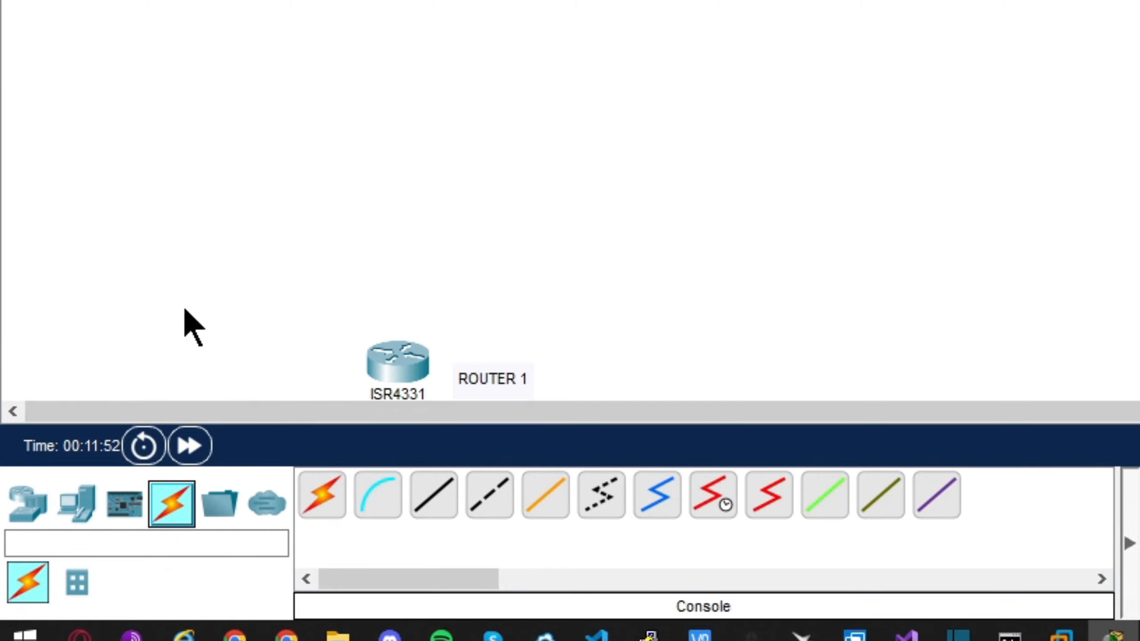
left_click(229, 516)
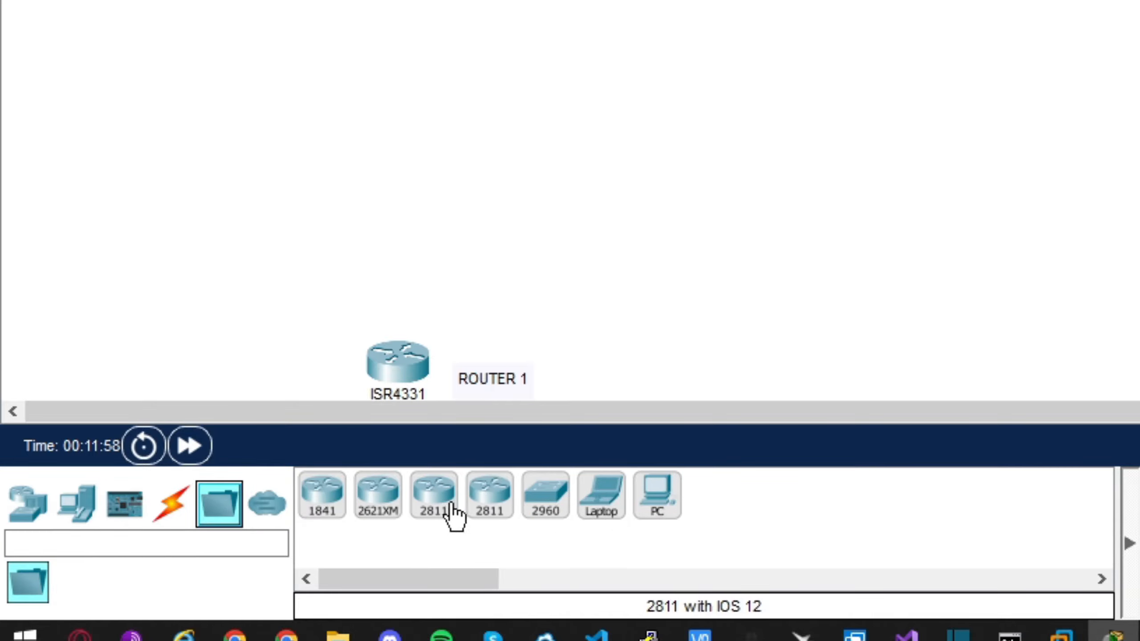
left_click(267, 505)
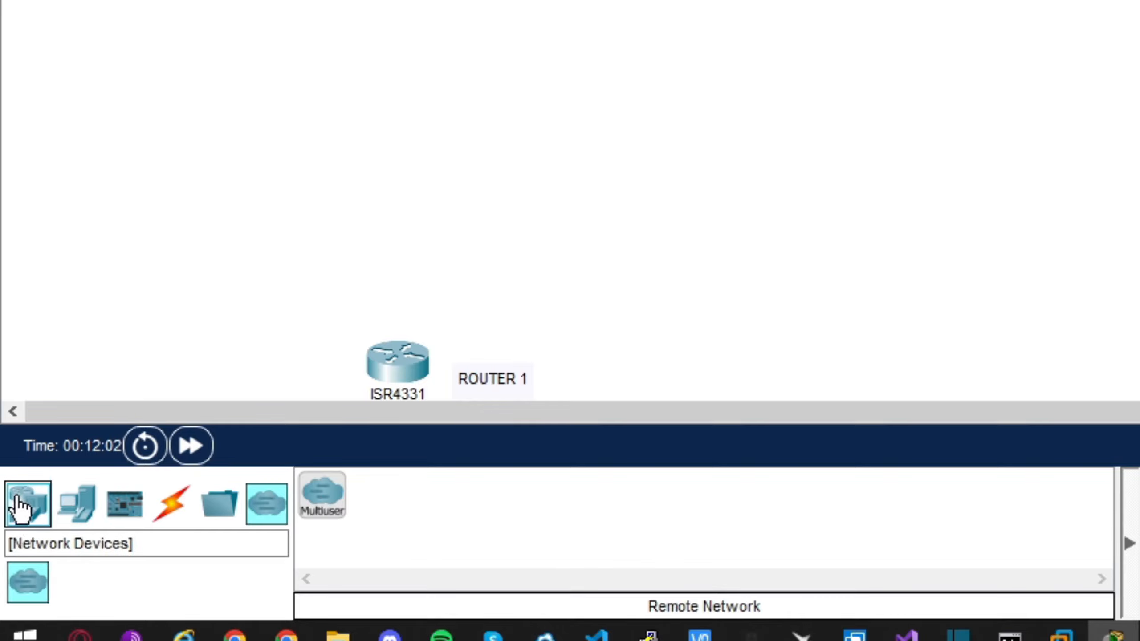
Step: Review the Miscellaneous devices, the devices available only in Physical View and the cable types under Connections
left_click(216, 501)
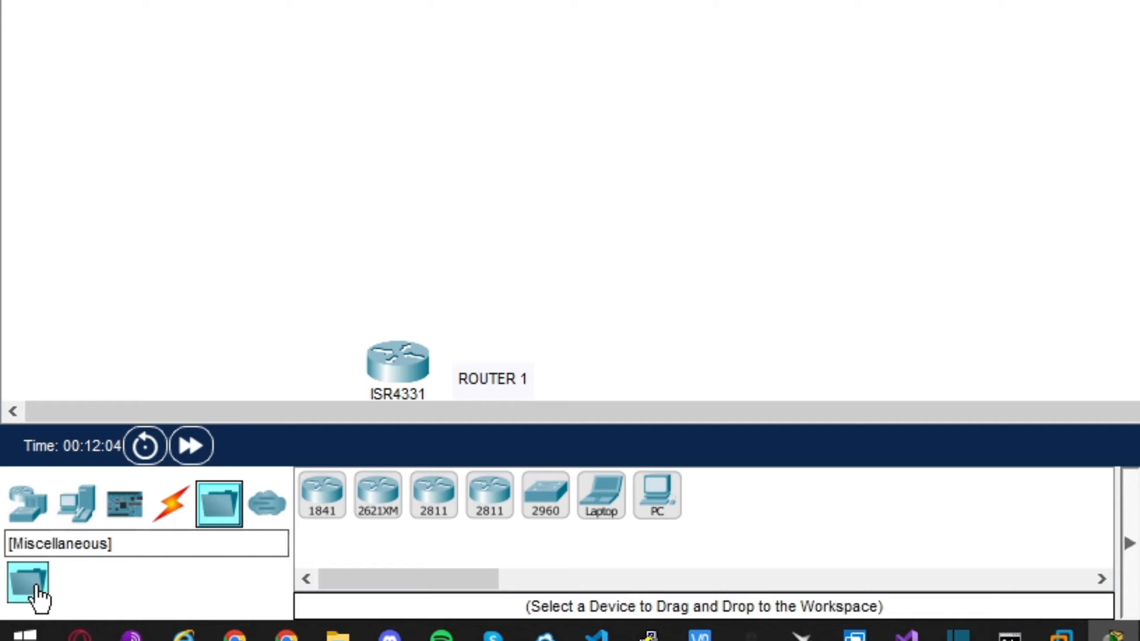
left_click(170, 517)
left_click(76, 588)
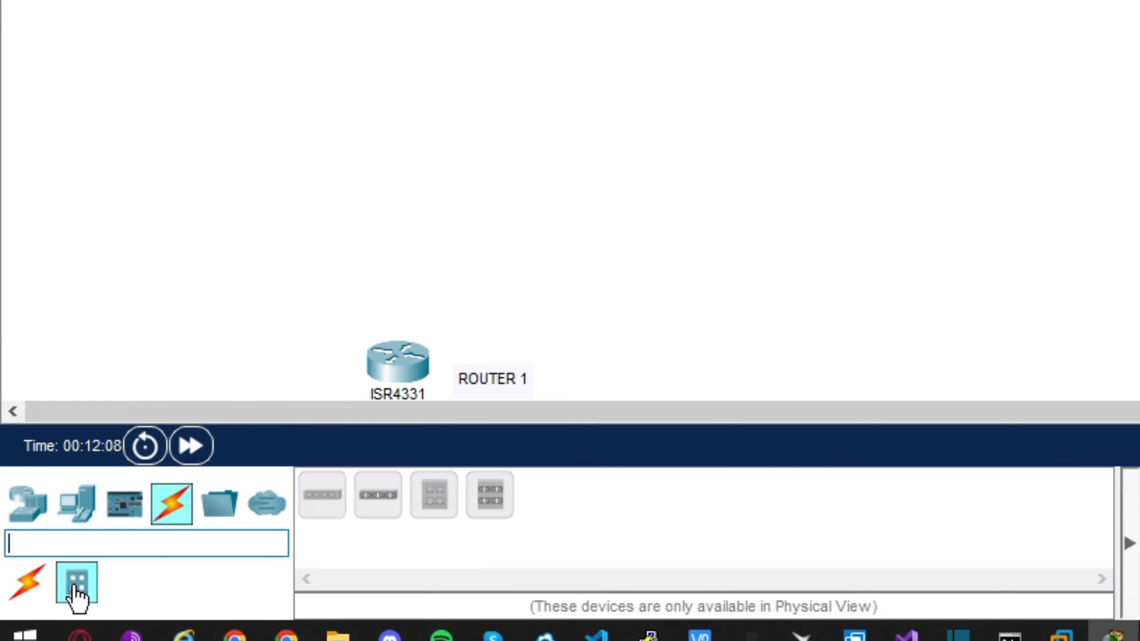
left_click(28, 579)
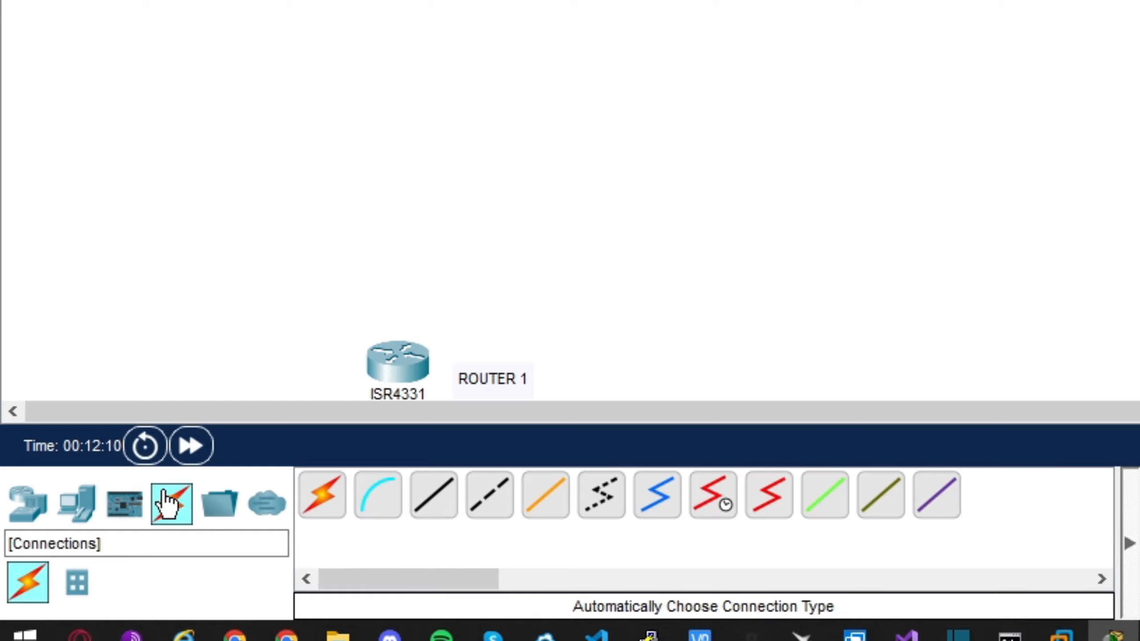
Step: Look through each subcategory of the Components category, ending on the MCU and SBC boards
left_click(124, 503)
left_click(79, 582)
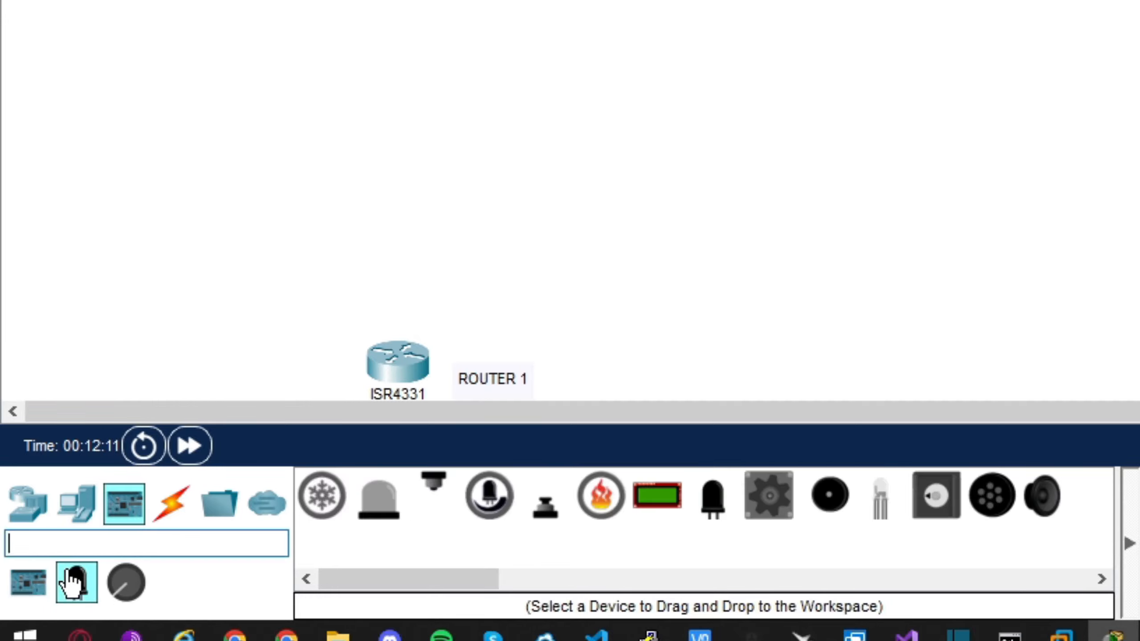
left_click(124, 582)
left_click(28, 582)
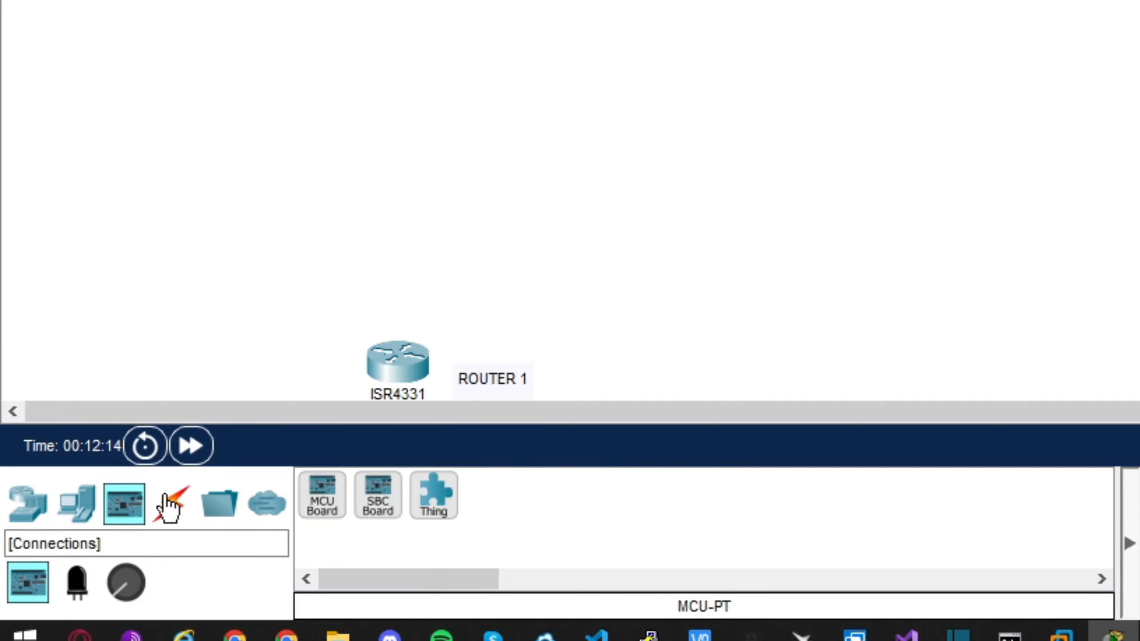
Step: Look through the End Devices category and all of its subcategories, including Industrial and Power Grid
left_click(80, 511)
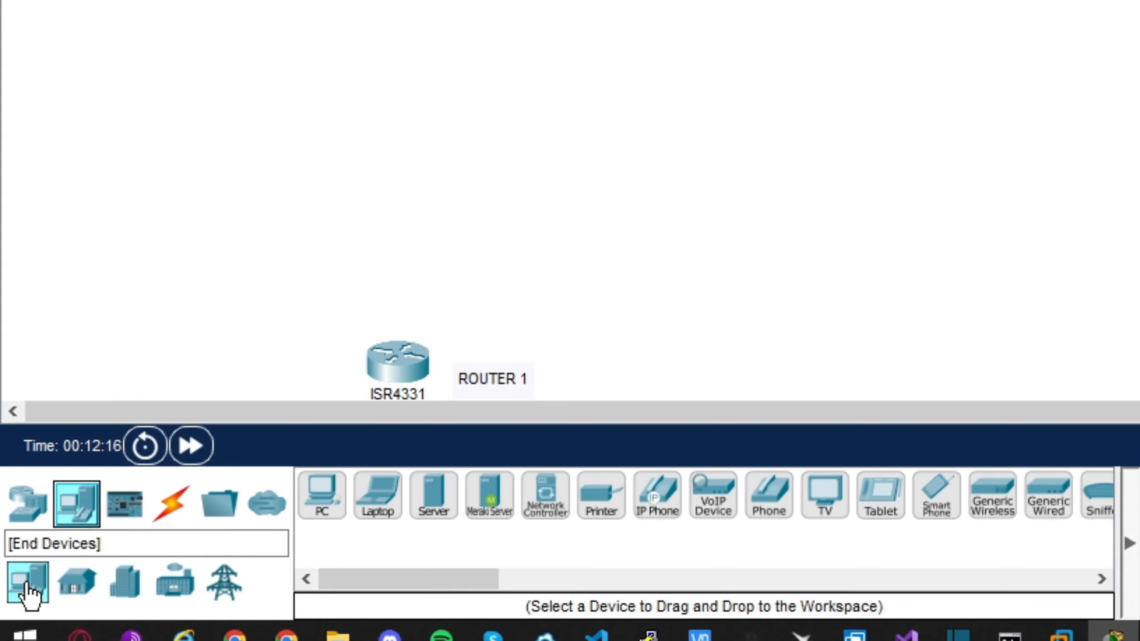
left_click(83, 590)
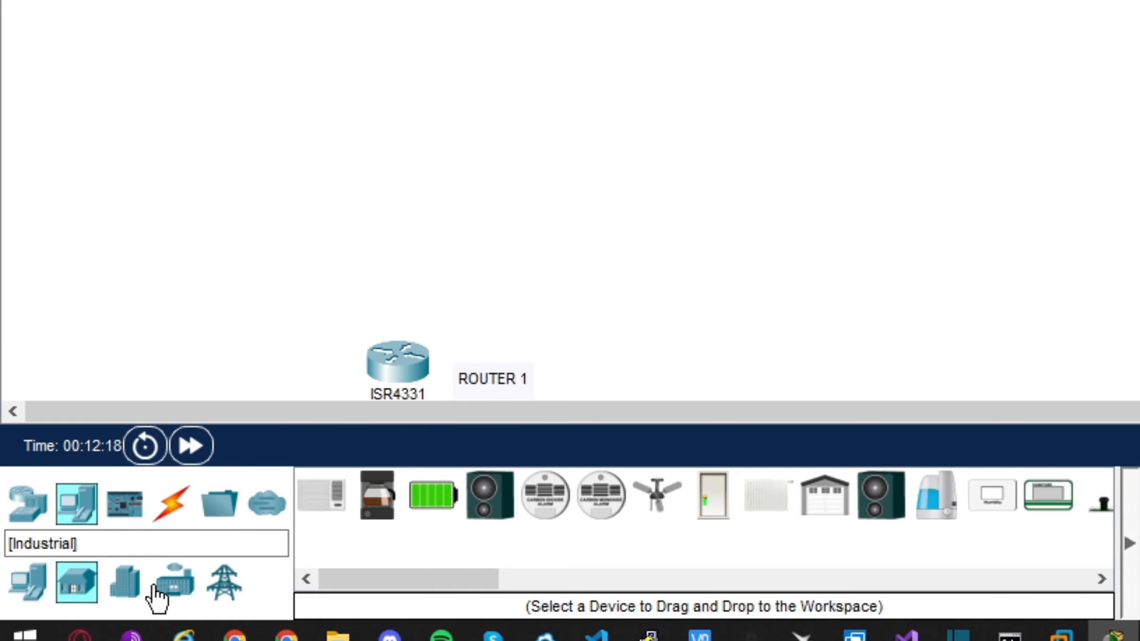
left_click(128, 590)
left_click(177, 597)
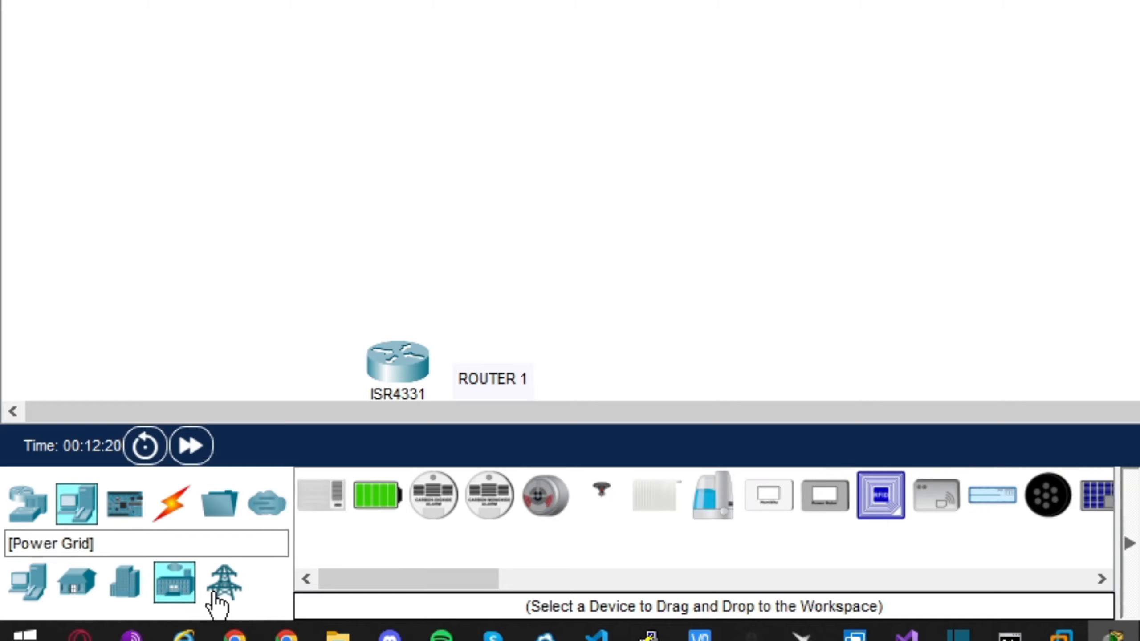
left_click(223, 595)
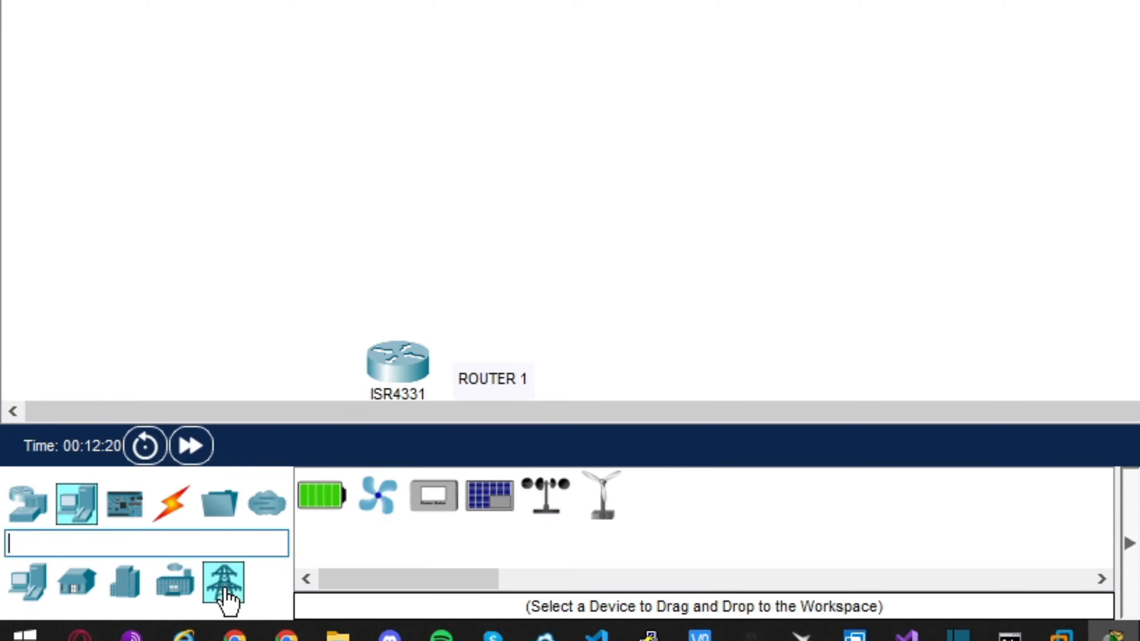
Step: Show the Network Devices again and move the router and its ROUTER 1 note up, with the note to the router's lower right
left_click(32, 512)
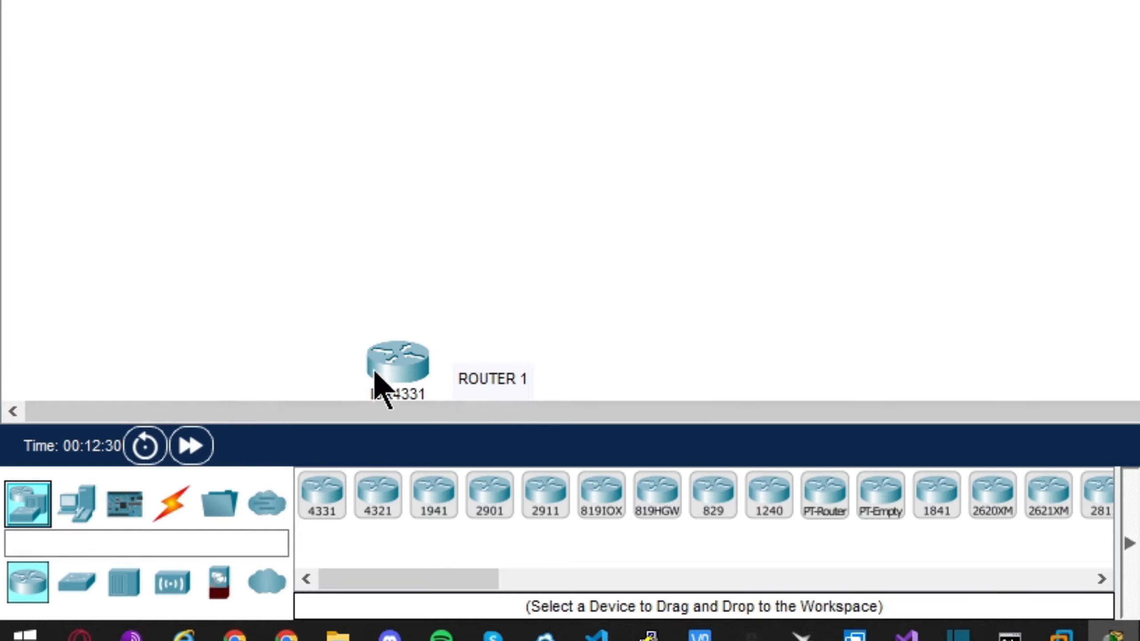
left_click_drag(383, 341, 343, 12)
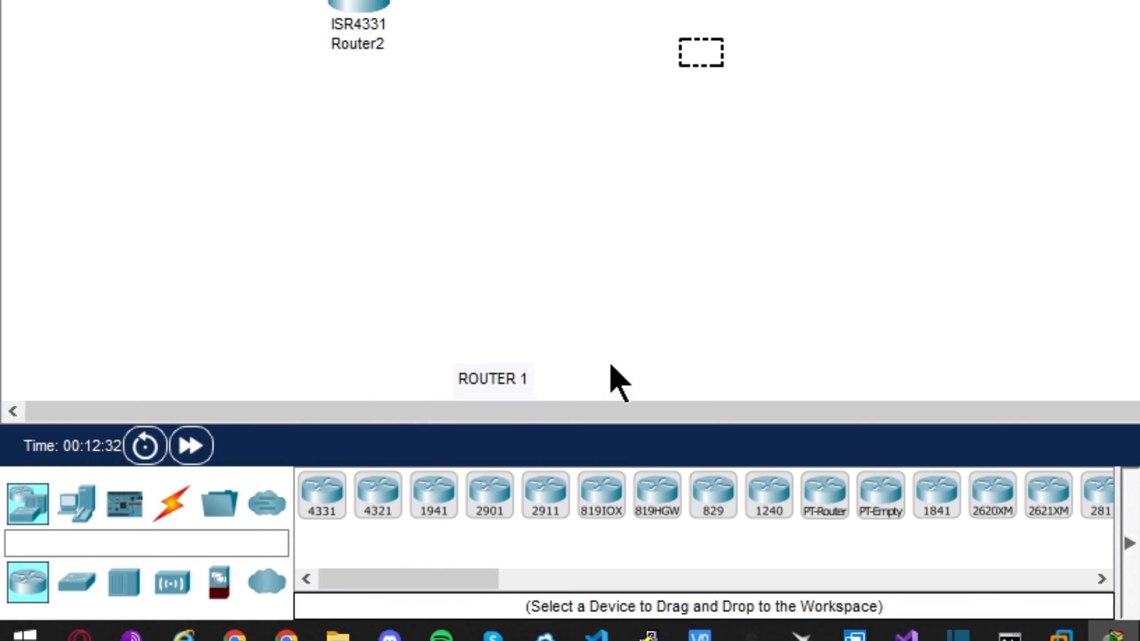
left_click_drag(501, 381, 588, 110)
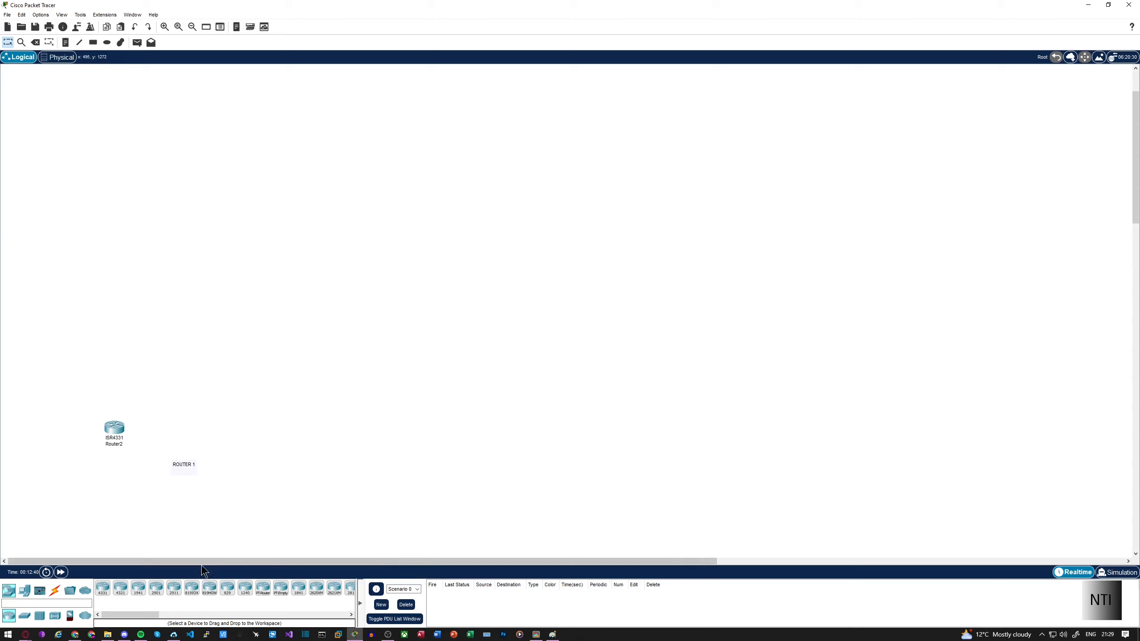
Step: Place two PC end devices side by side in the workspace above the router
left_click(24, 589)
left_click_drag(102, 588, 176, 360)
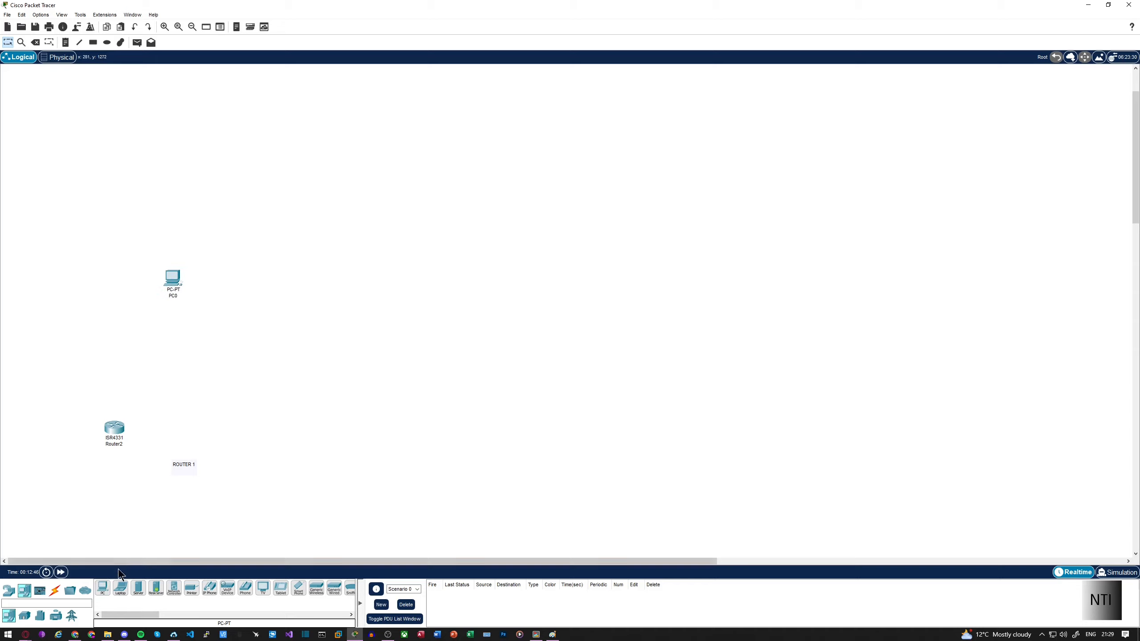
left_click_drag(103, 588, 192, 349)
Step: Connect PC0 to PC1's FastEthernet0 port with a Copper Straight-Through cable and move PC1 farther away from PC0
left_click(54, 590)
left_click(138, 588)
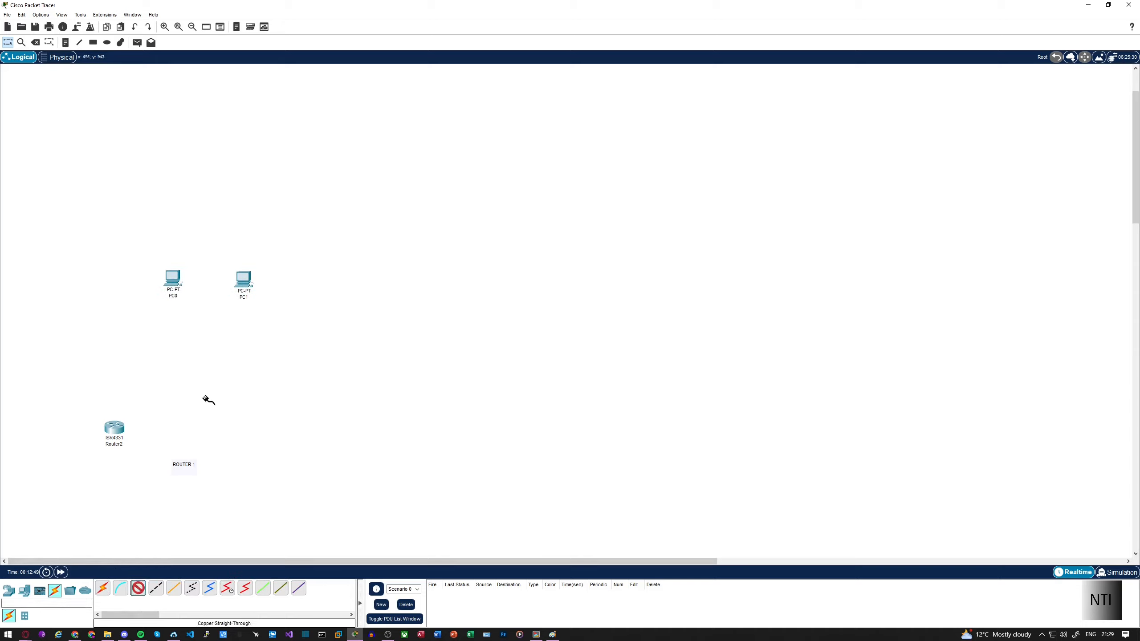
left_click(179, 269)
left_click(204, 312)
left_click(242, 279)
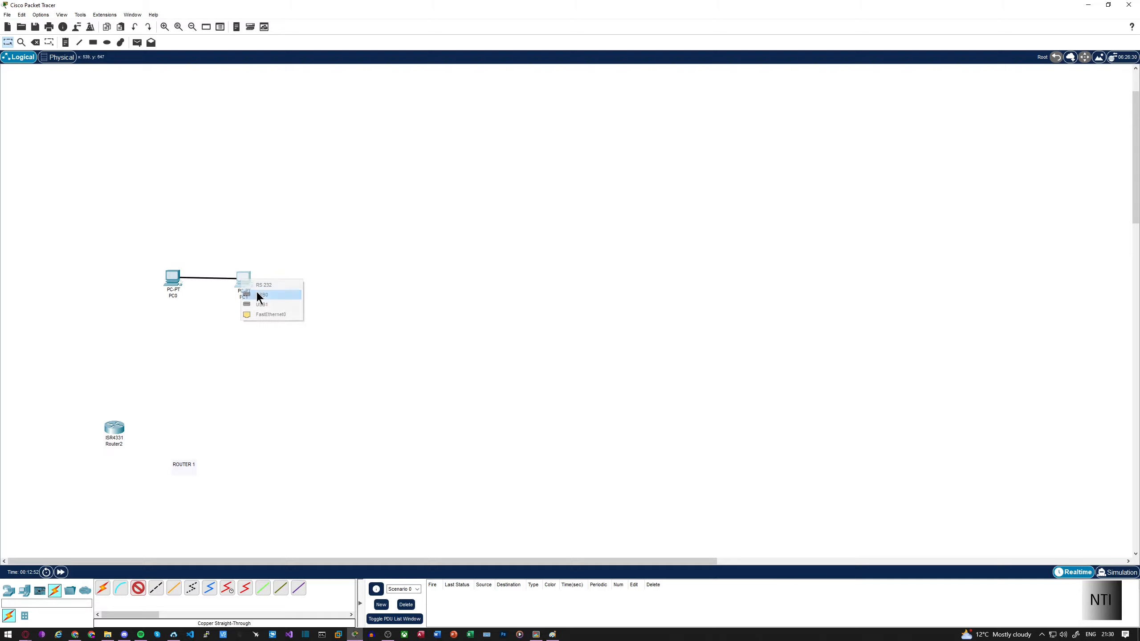
left_click(271, 315)
left_click_drag(244, 279, 300, 265)
Step: Assign the static IPv4 address 192.168.1.1 to PC1's FastEthernet0 interface, fill in its subnet mask and close the device window
left_click(301, 272)
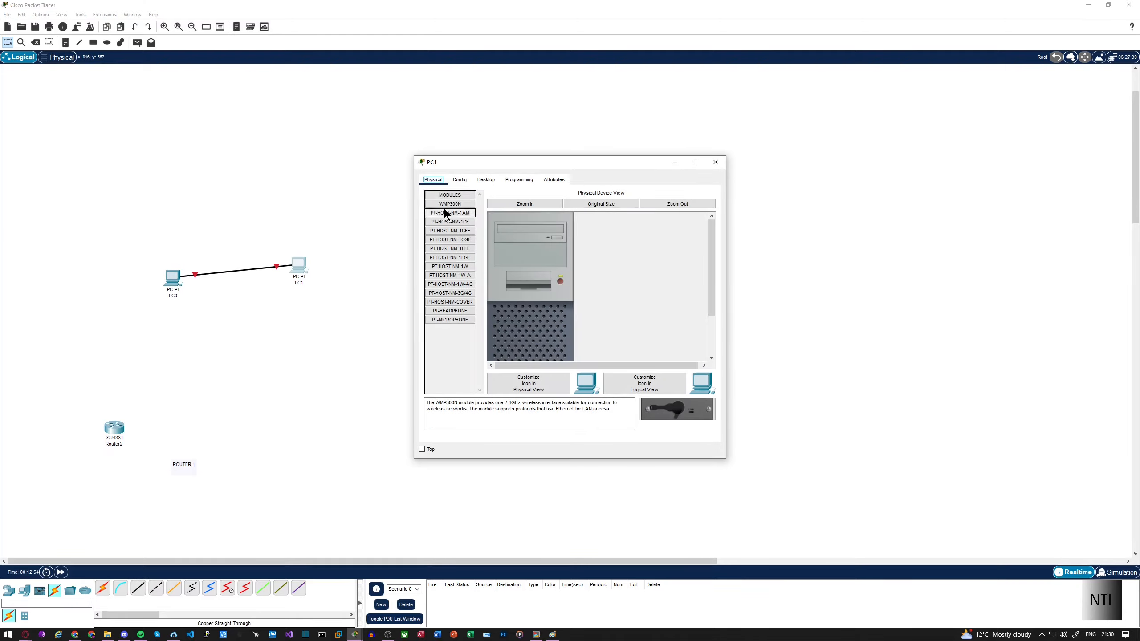
left_click(459, 180)
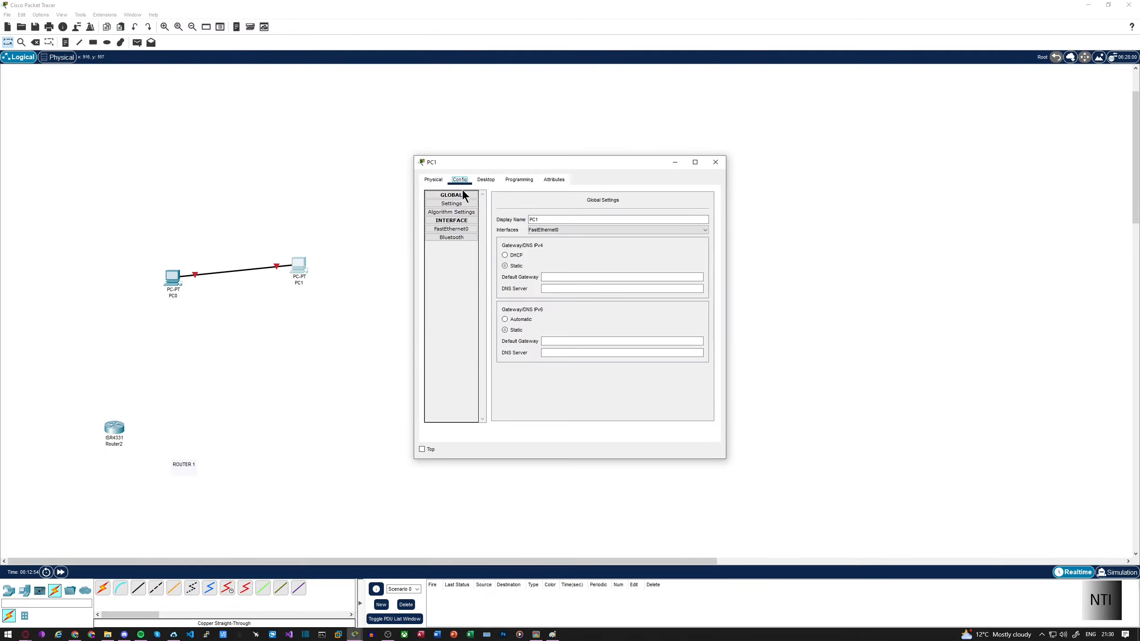
left_click(467, 230)
left_click(612, 272)
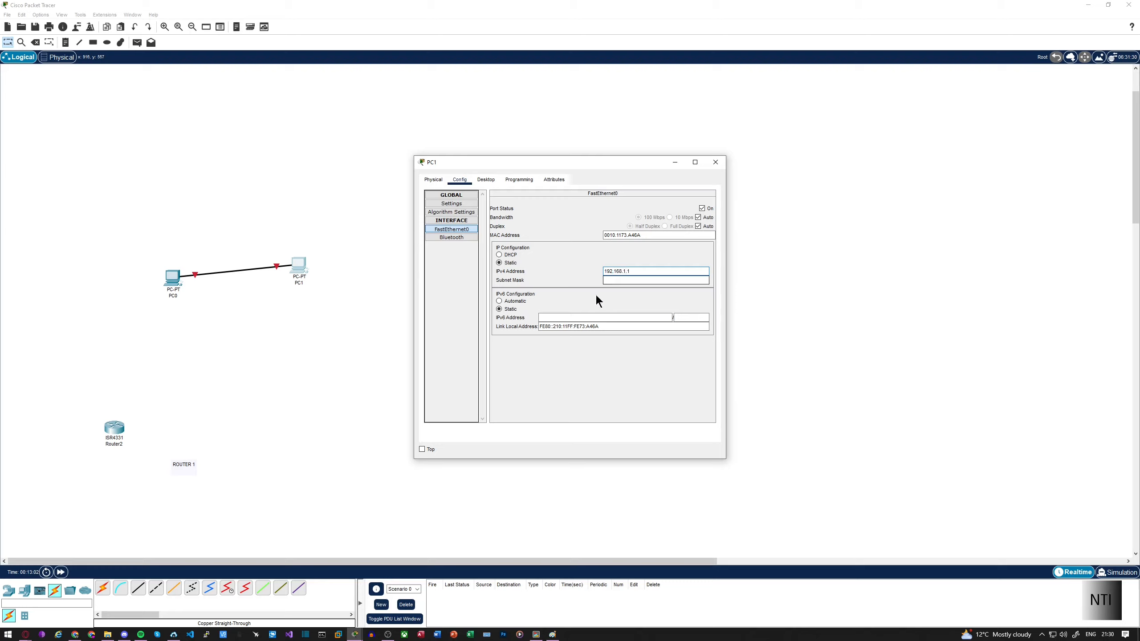
left_click(627, 280)
left_click(715, 162)
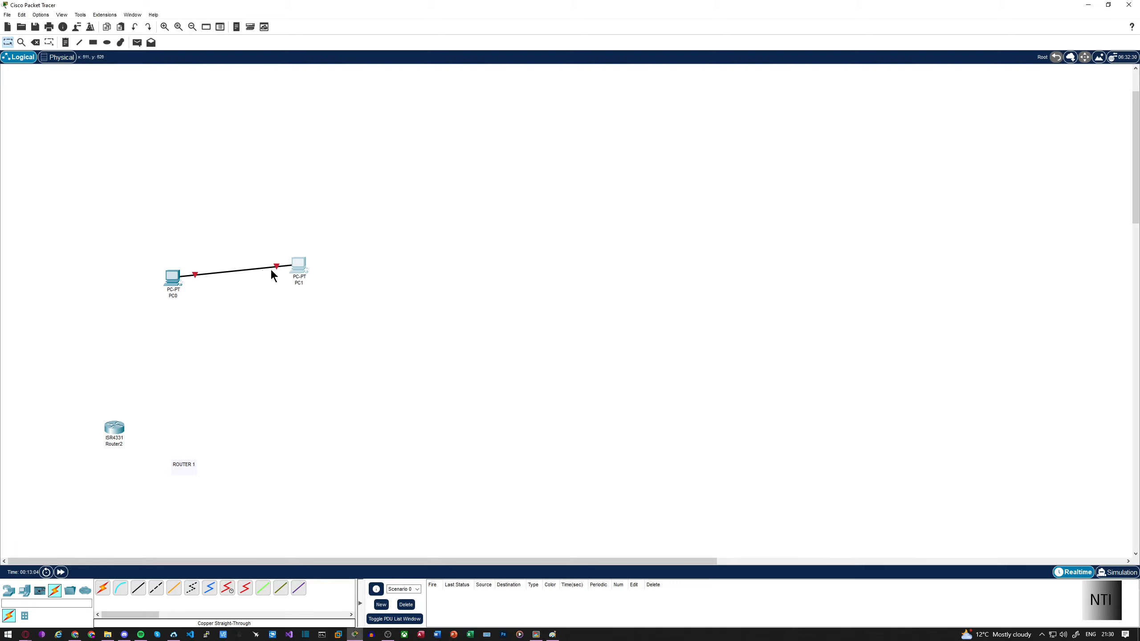
Step: Assign the static IPv4 address 192.168.1.2 to PC0's FastEthernet0 interface, fill in subnet mask 255.255.255.0 and close the device window
left_click(172, 277)
left_click(459, 179)
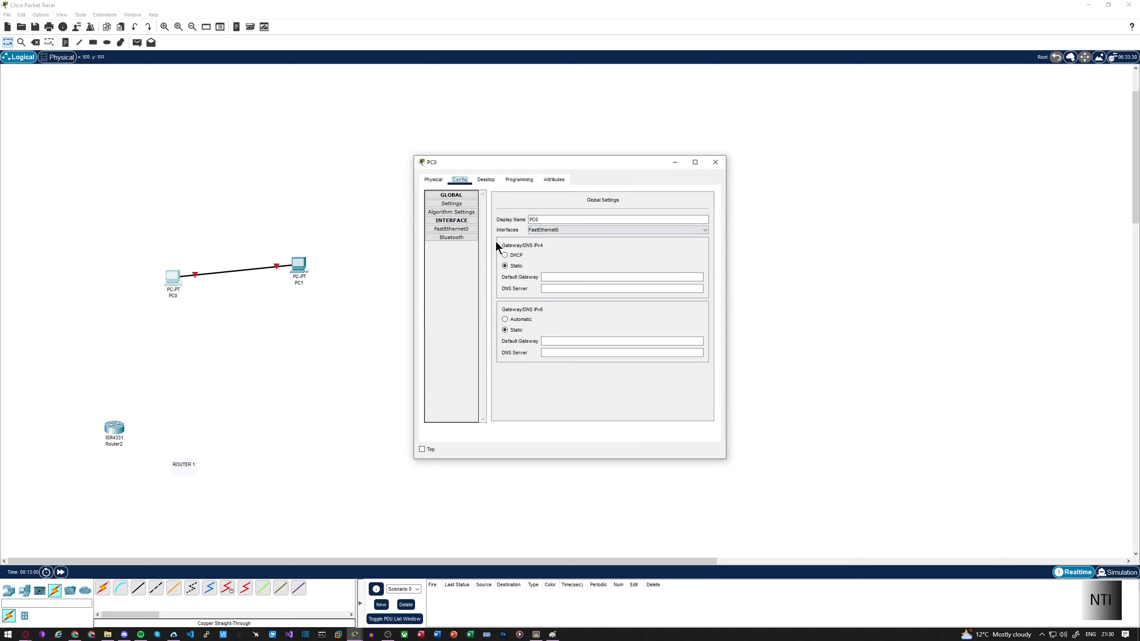
left_click(464, 229)
left_click(619, 270)
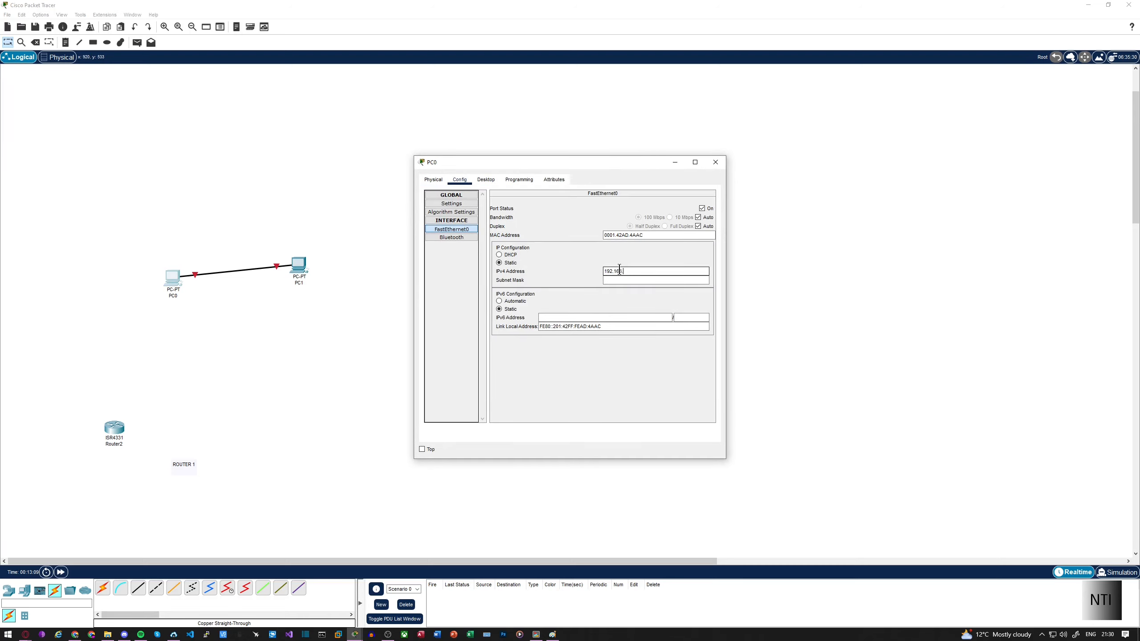
type("192.168.1.2")
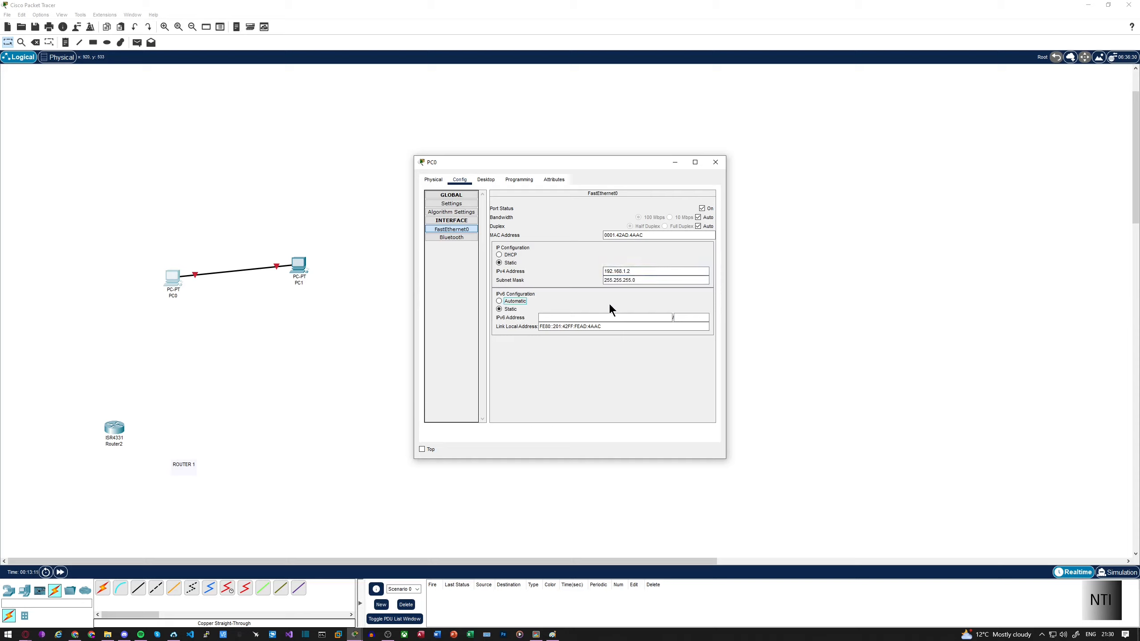
left_click(715, 162)
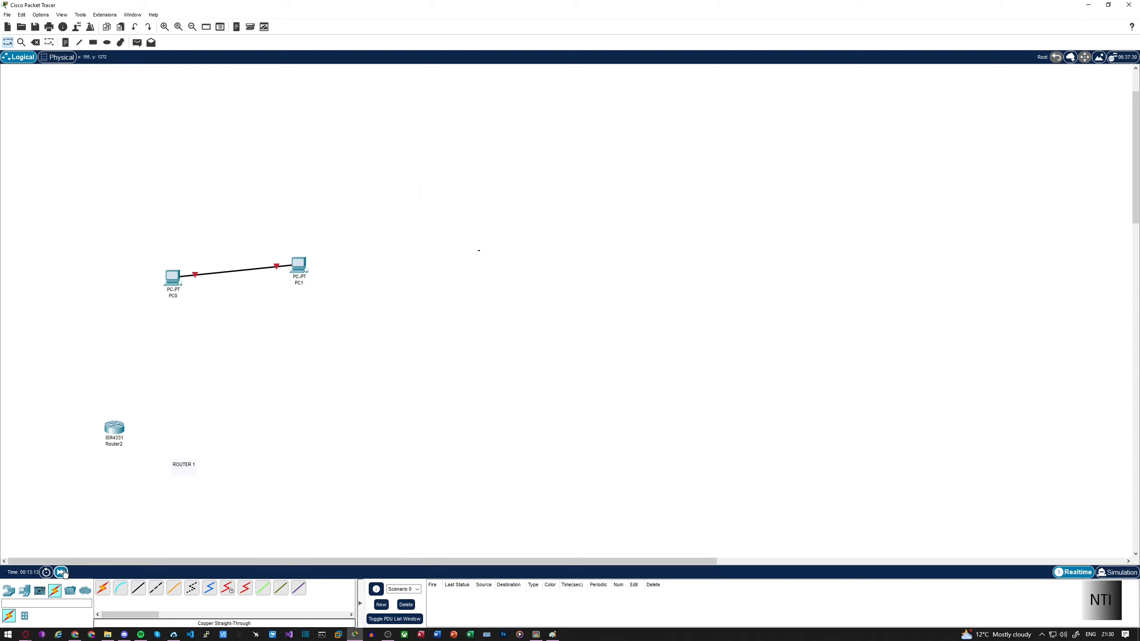
Step: Ping 192.168.1.2 from PC1's Command Prompt and close the device window
left_click(299, 270)
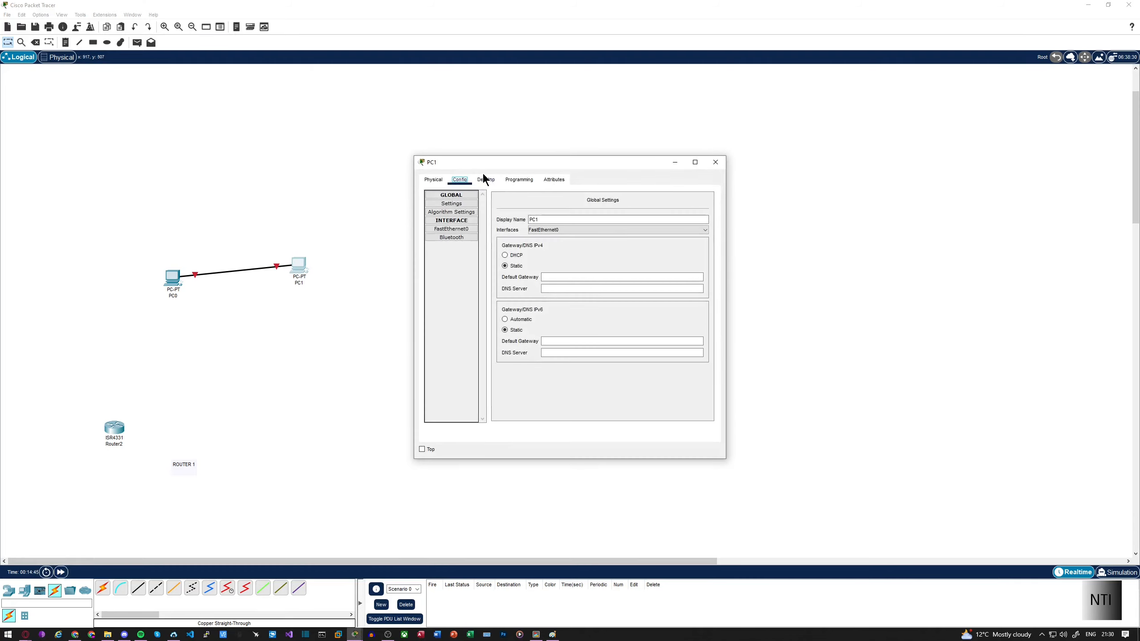
left_click(487, 180)
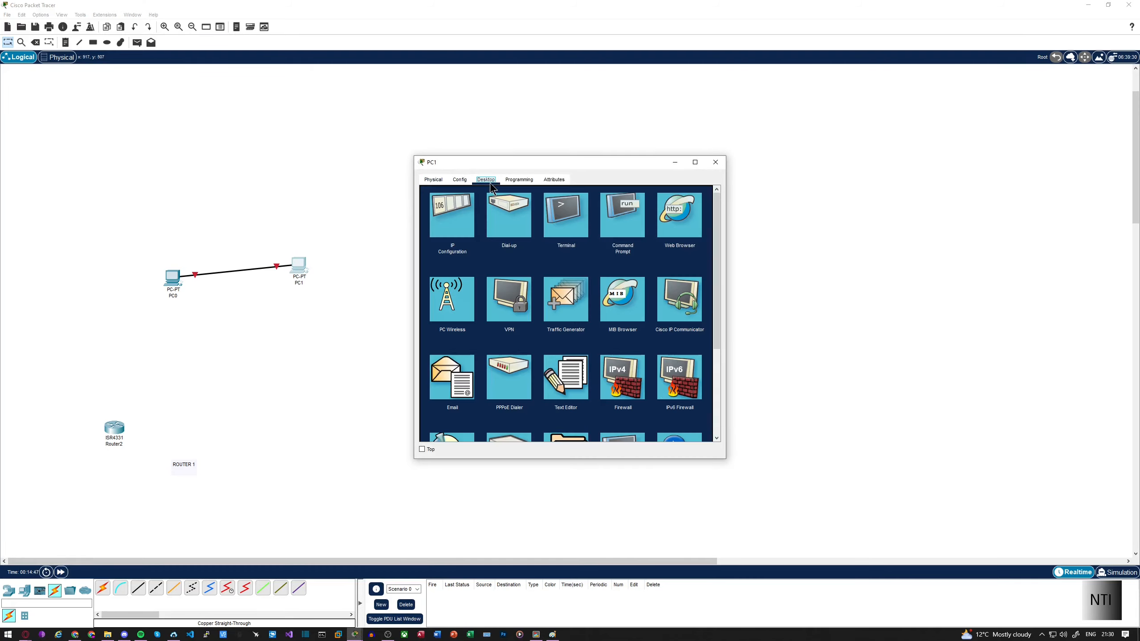
left_click(572, 224)
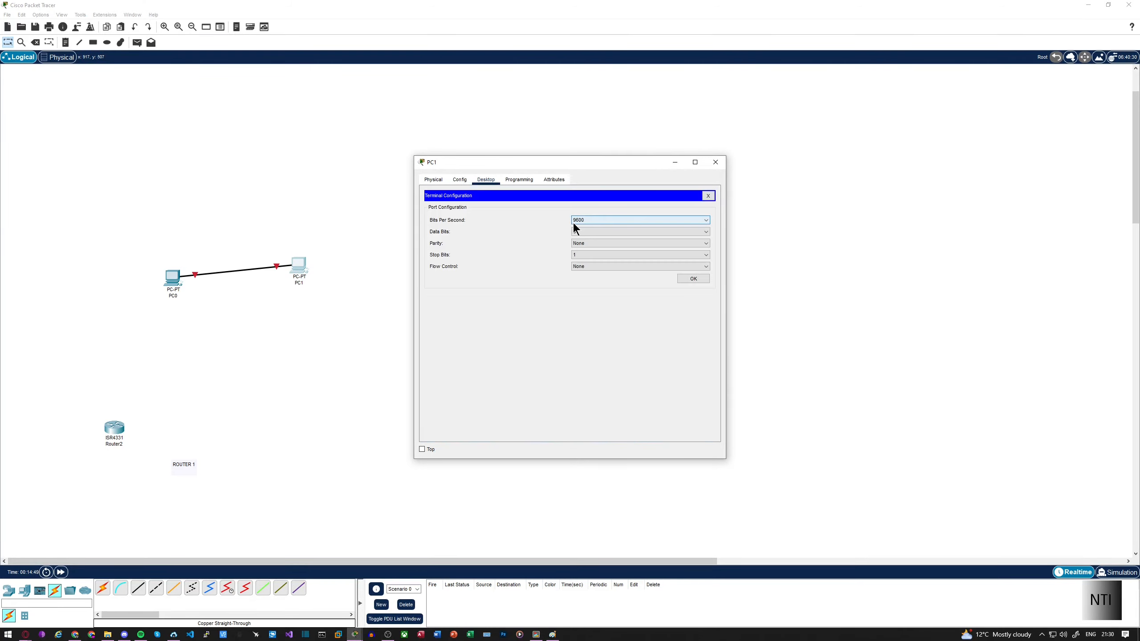
left_click(707, 195)
left_click(623, 217)
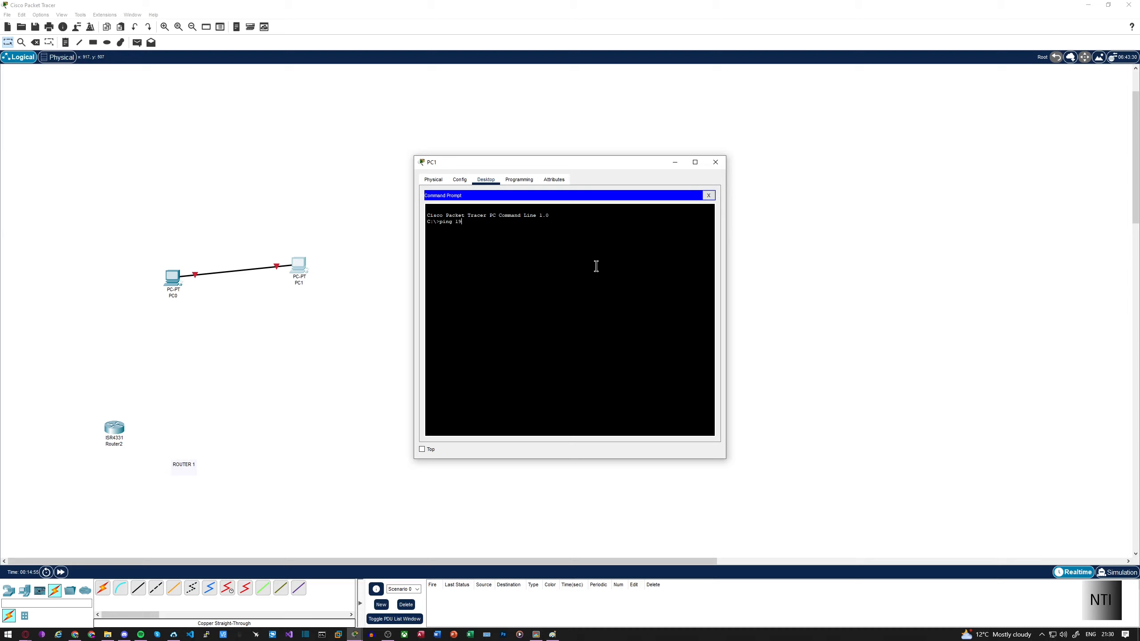
type("ping 192.168.1.2")
key("Return")
left_click(708, 195)
left_click(716, 162)
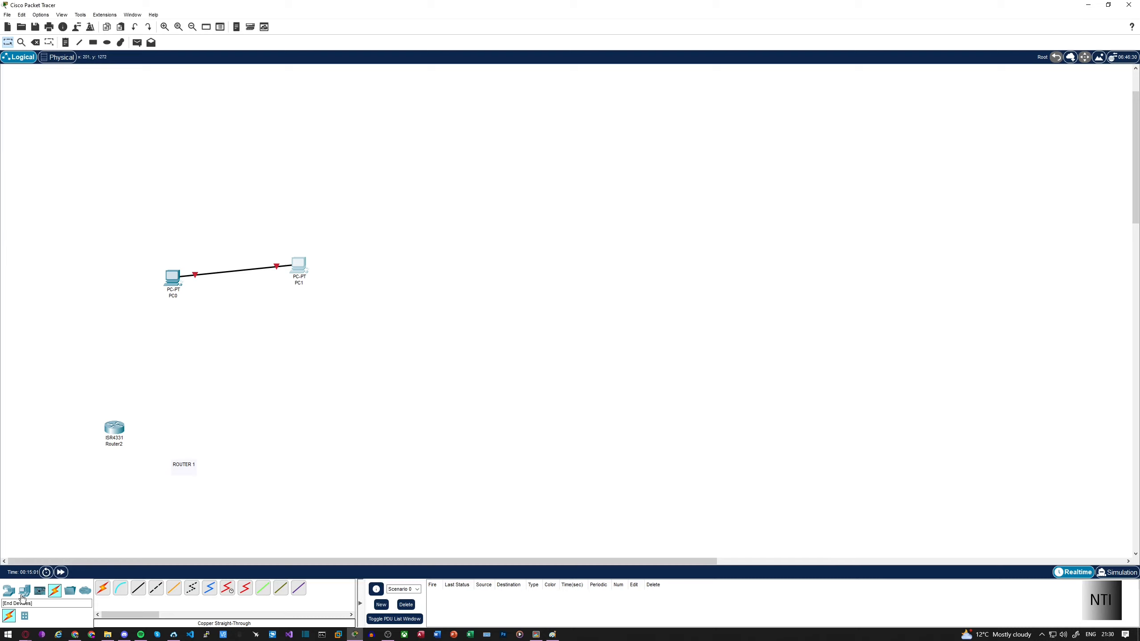
Step: Place a 2960 switch below and between the two PCs and reattach PC1's end of the cable from PC0 to the switch
left_click(8, 591)
left_click(24, 615)
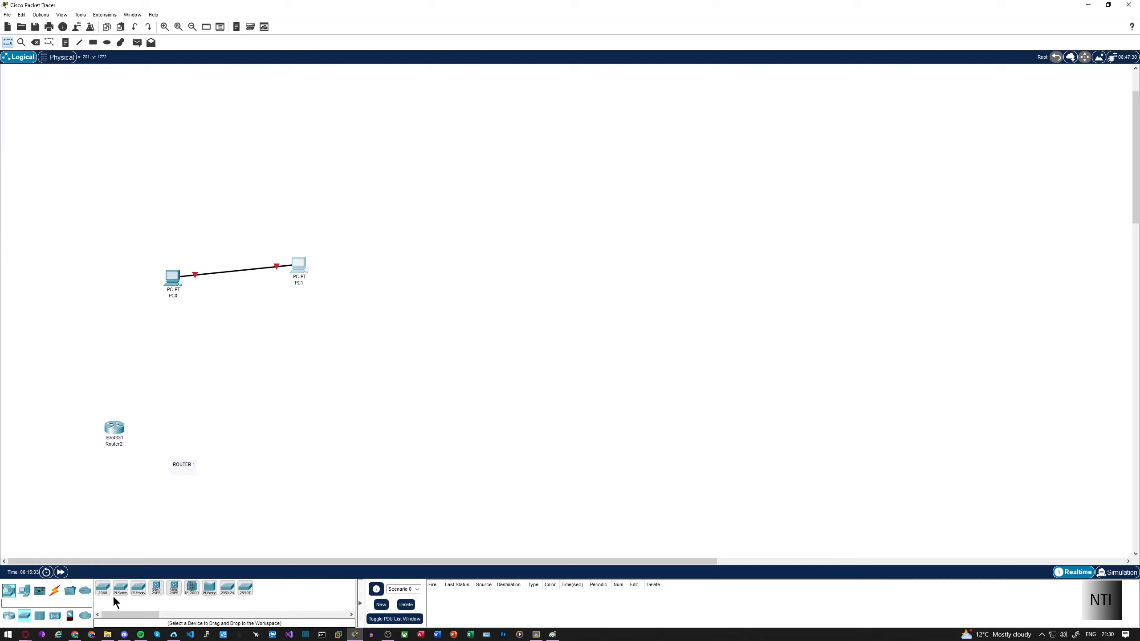
left_click_drag(102, 590, 251, 300)
left_click(250, 300)
left_click(276, 315)
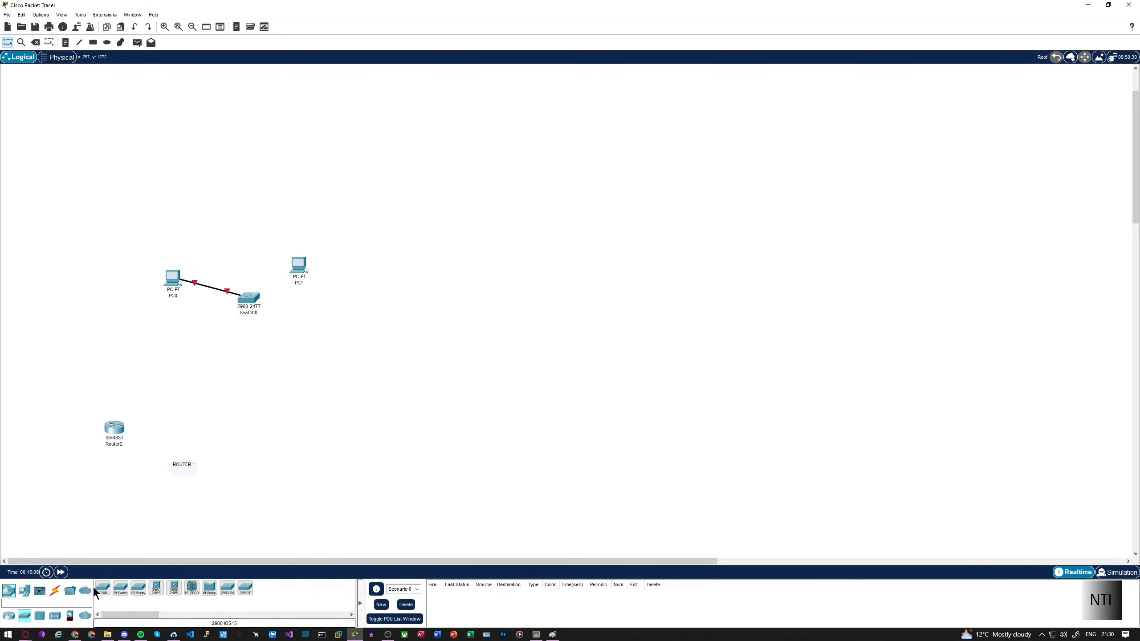
Step: Connect the switch to PC1's FastEthernet0 port with a Copper Straight-Through cable
left_click(55, 590)
left_click(138, 588)
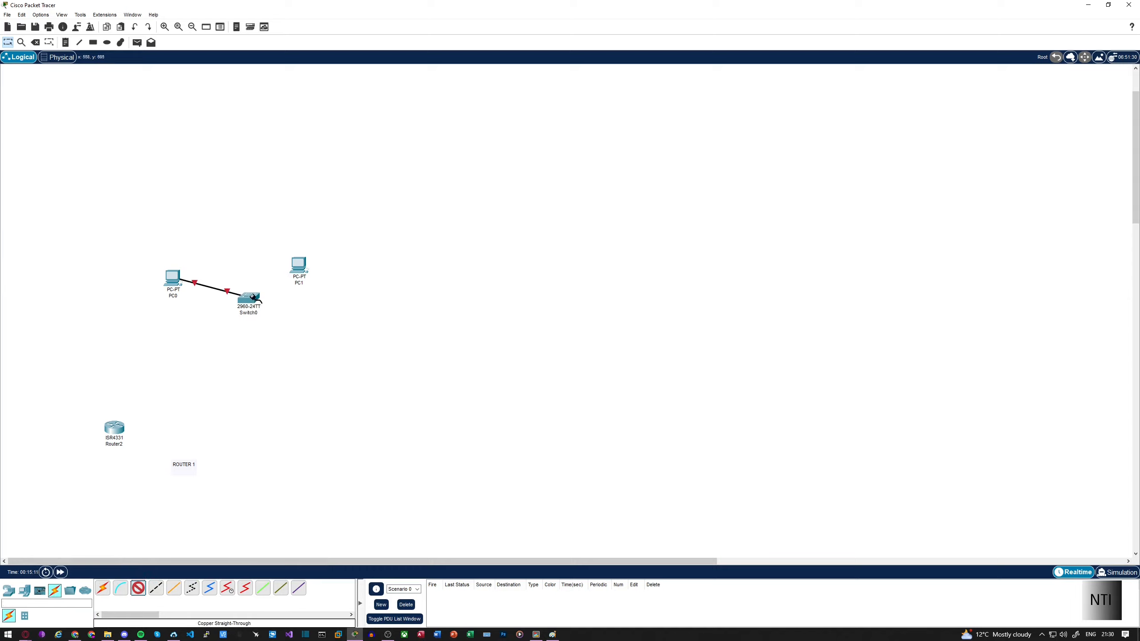
left_click(249, 299)
left_click(274, 312)
left_click(299, 267)
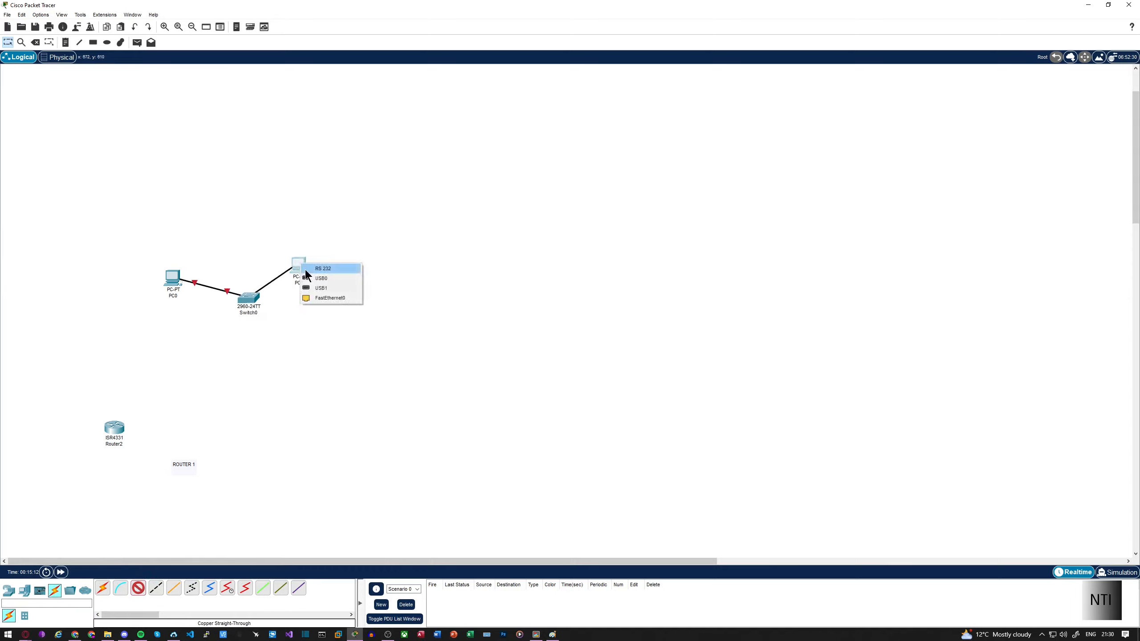
left_click(315, 298)
Step: Spread PC0 and PC1 apart and up so the switch sits centred below them
left_click_drag(299, 271, 358, 275)
left_click_drag(180, 281, 164, 259)
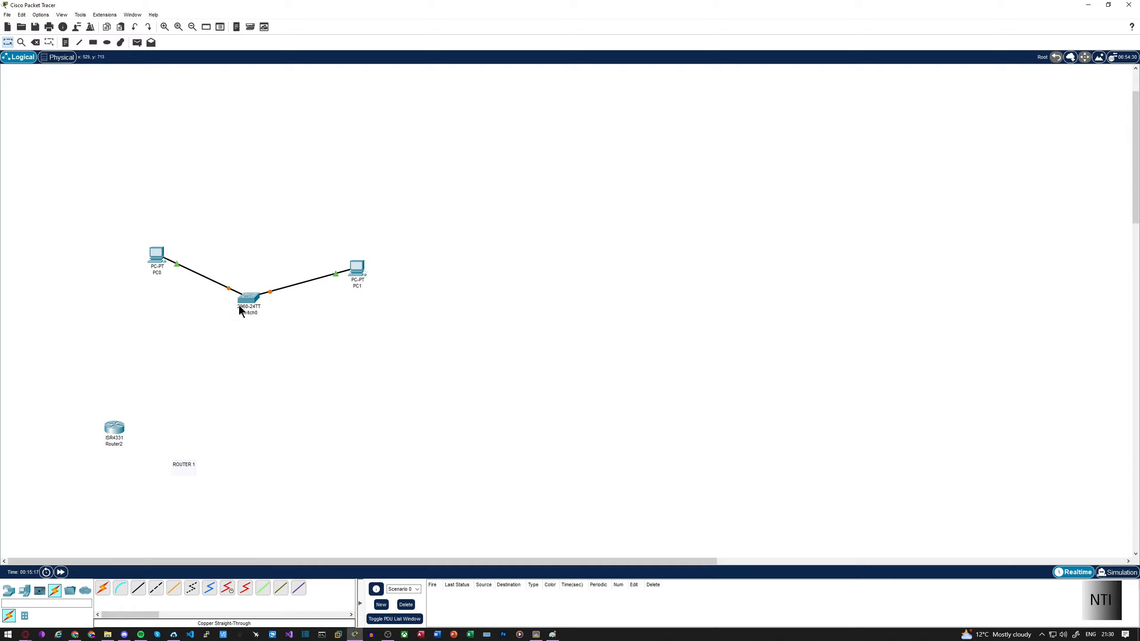
left_click_drag(364, 271, 346, 239)
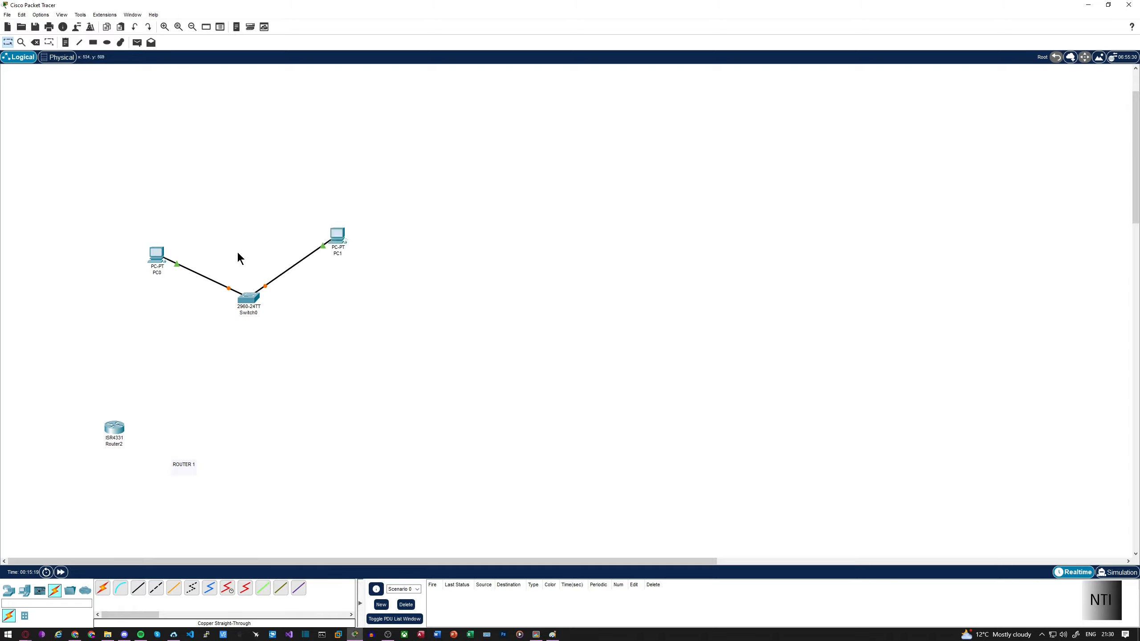
Step: Check the FastEthernet0 IP configuration of PC0 and of PC1, closing each device window
left_click(156, 255)
left_click(451, 228)
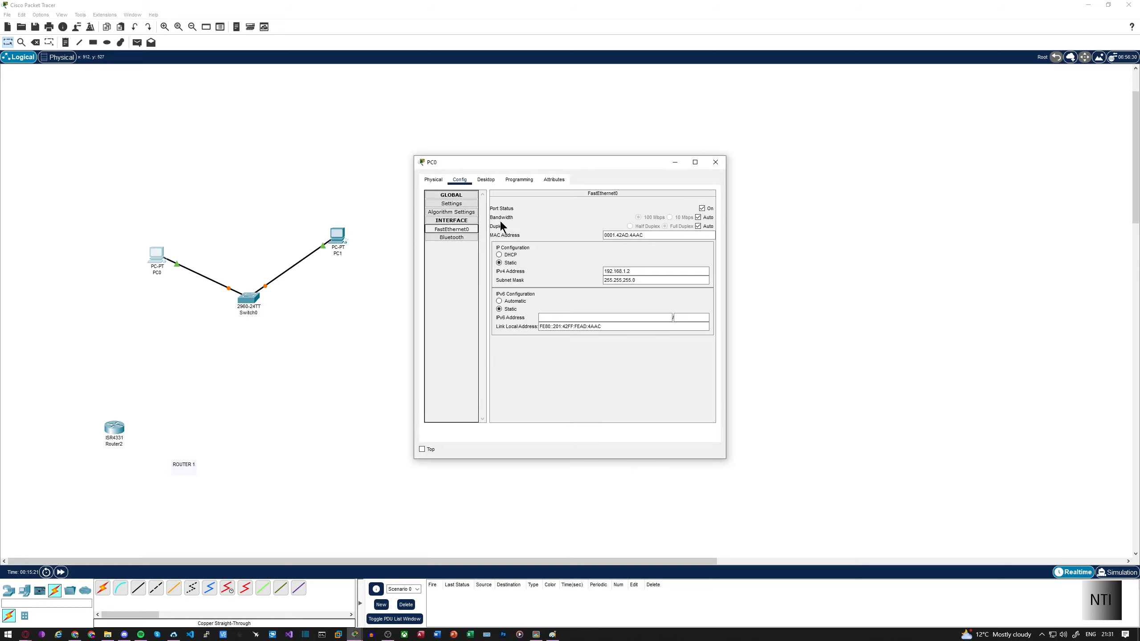
left_click(715, 162)
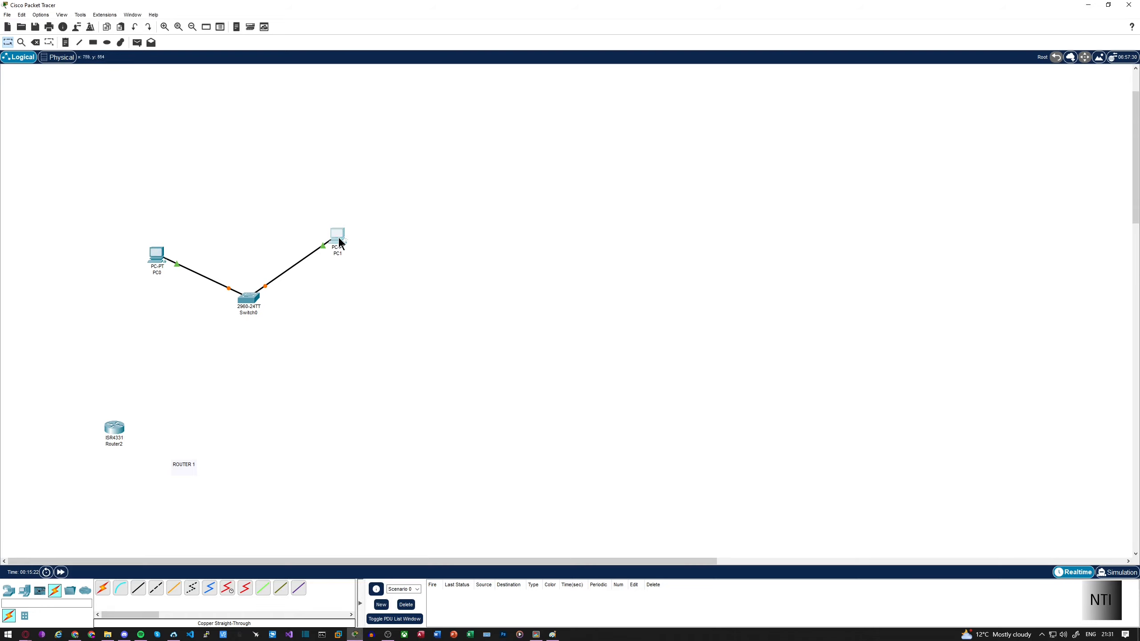
left_click(338, 237)
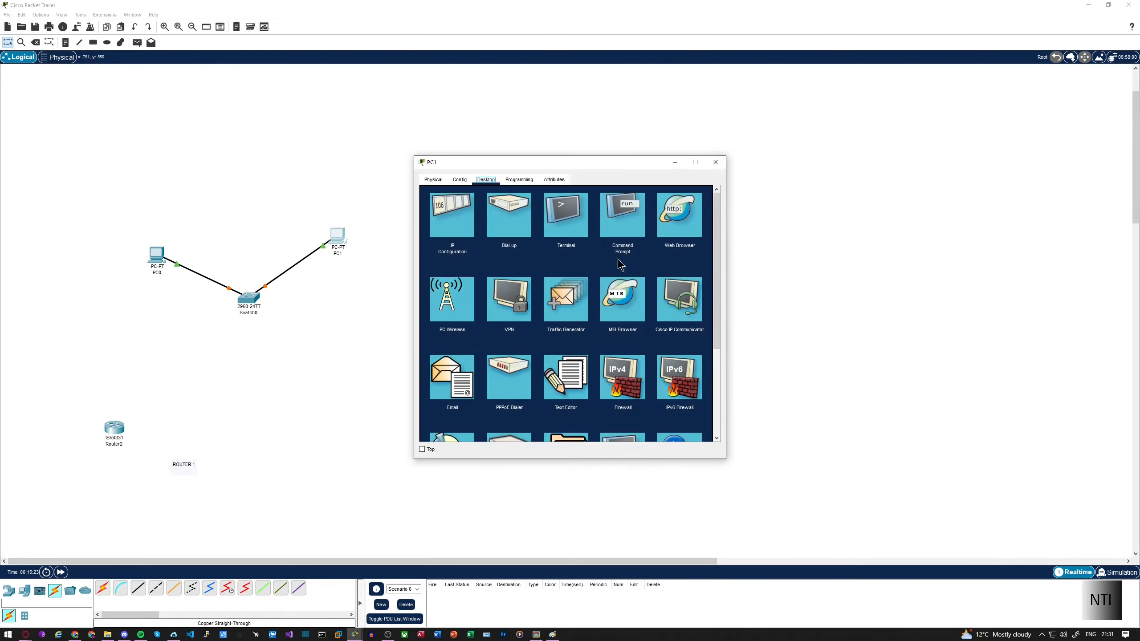
left_click(458, 180)
left_click(454, 228)
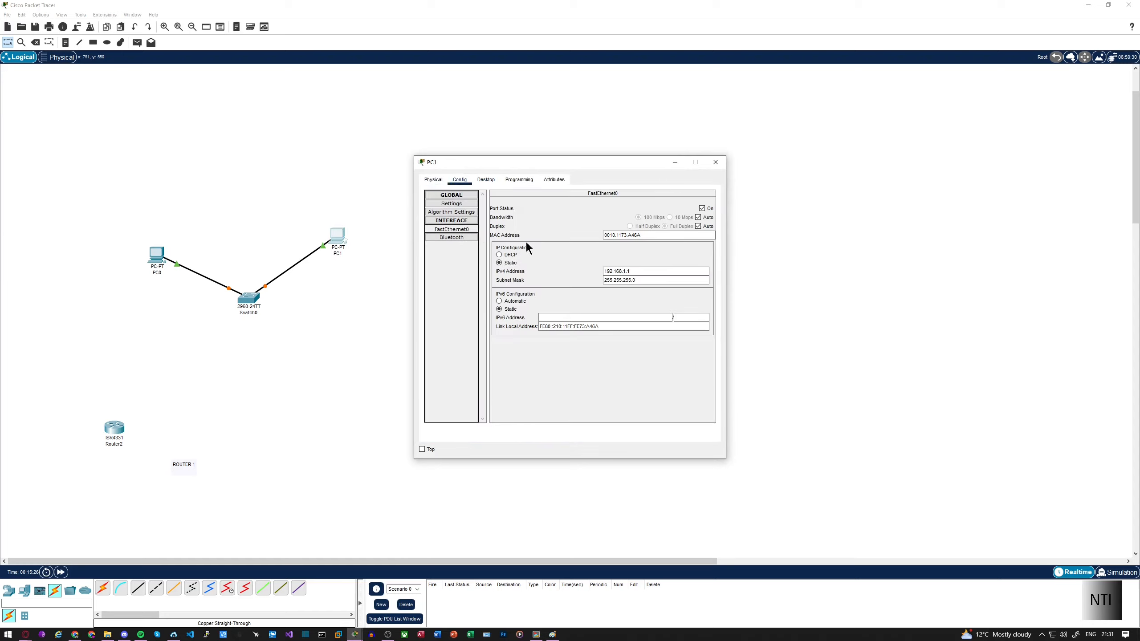
left_click(714, 162)
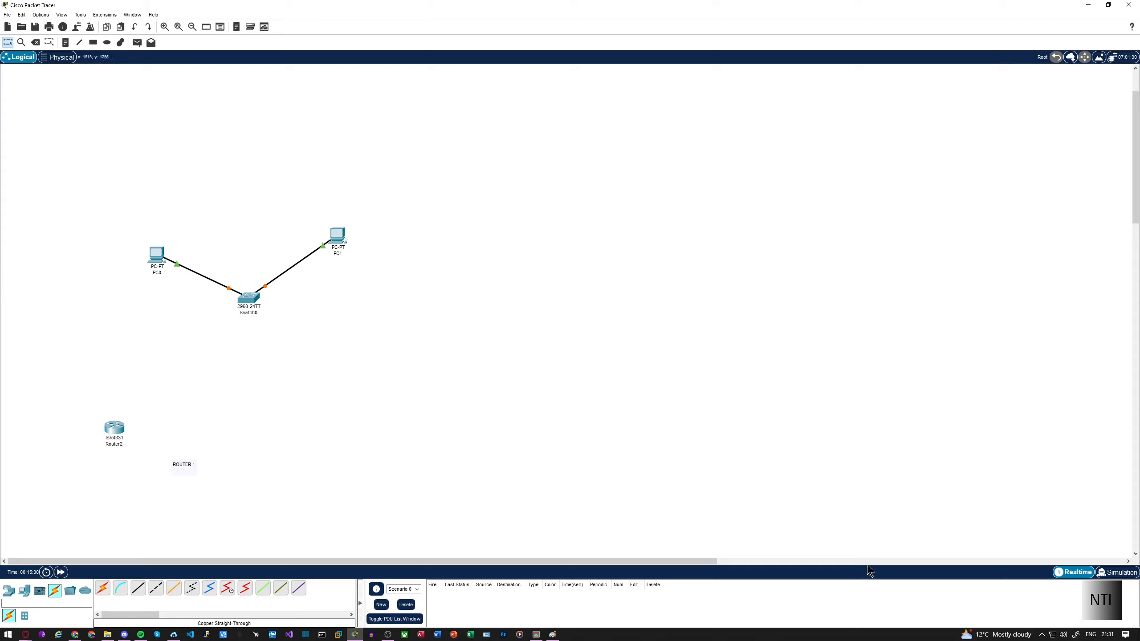
Step: Fast-forward the network time, move PC1 slightly farther from the switch and change to Simulation mode
left_click(60, 572)
left_click_drag(337, 237, 356, 244)
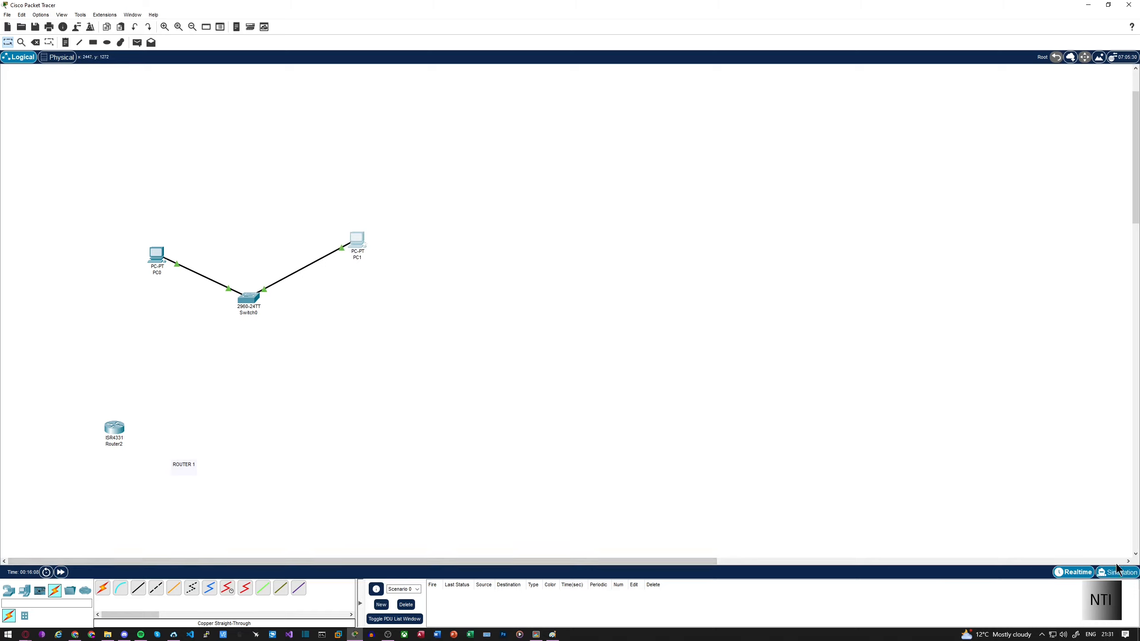
left_click(1123, 577)
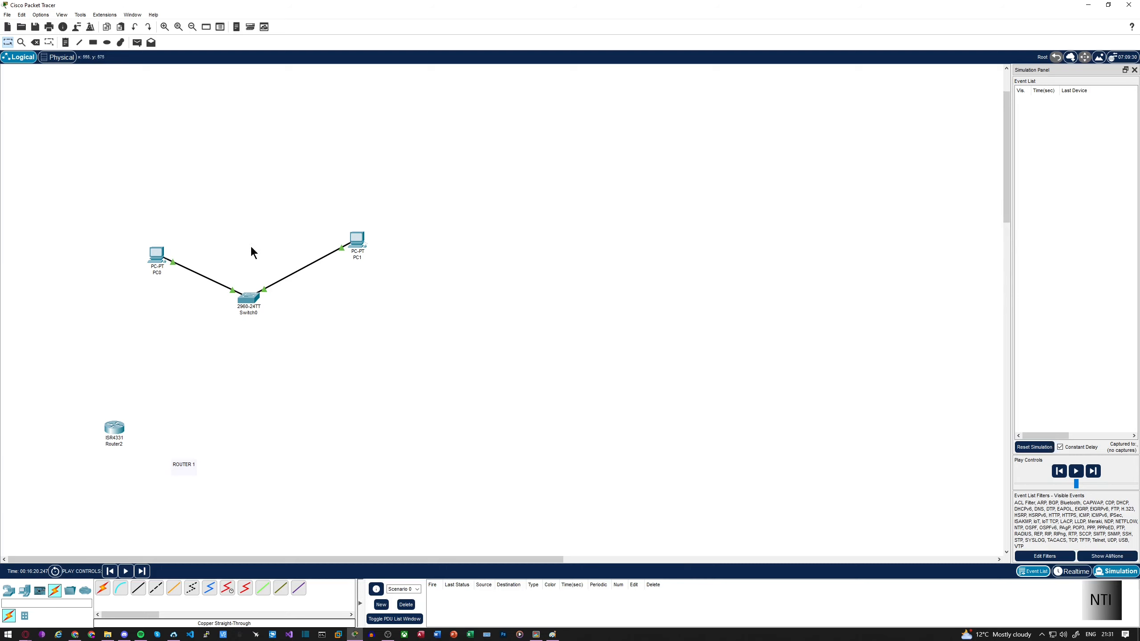
Step: Run ipconfig in PC1's Command Prompt to view its network configuration
left_click(357, 245)
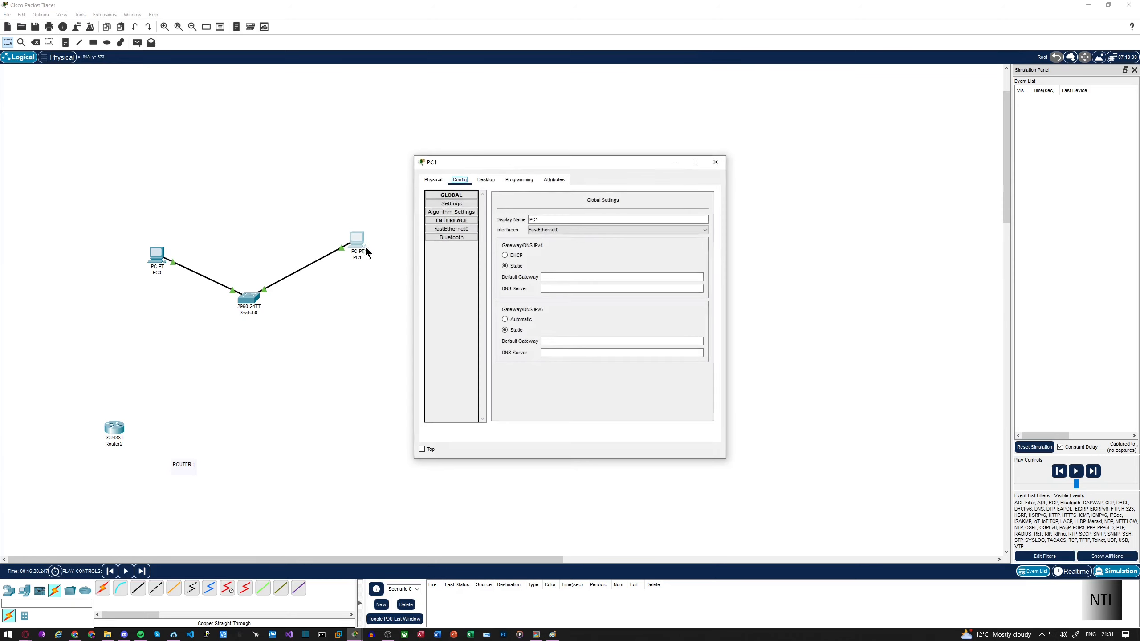
left_click(485, 179)
left_click(630, 230)
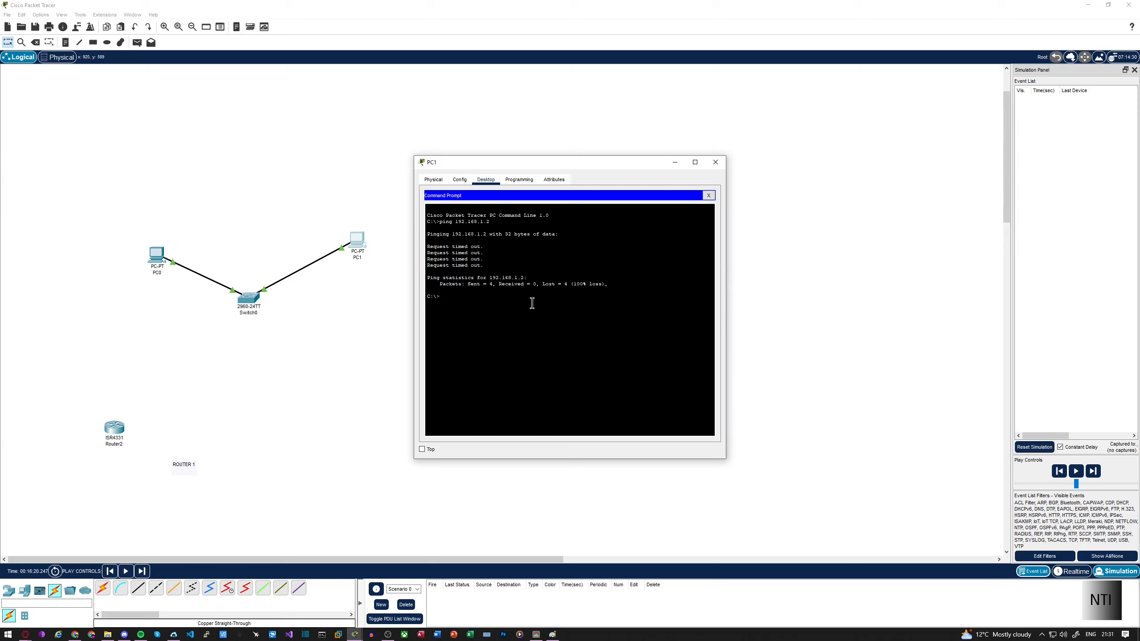
type("g")
key("Return")
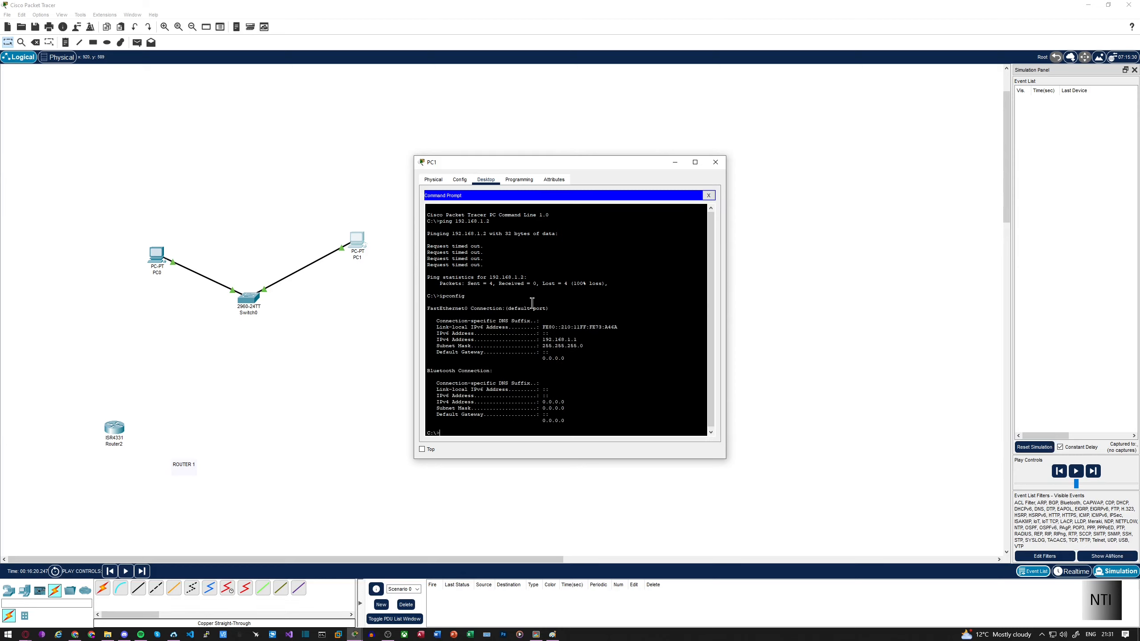
Step: Try to clear PC1's Command Prompt with cls and fill it with empty prompt lines to move the old output out of view
type("cls")
key("Return")
key("Return")
key("Return")
key("Return")
key("Return")
key("Return")
key("Return")
key("Return")
key("Return")
key("Return")
key("Return")
key("Return")
key("Return")
key("Return")
key("Return")
key("Return")
key("Return")
key("Return")
key("Return")
key("Return")
key("Return")
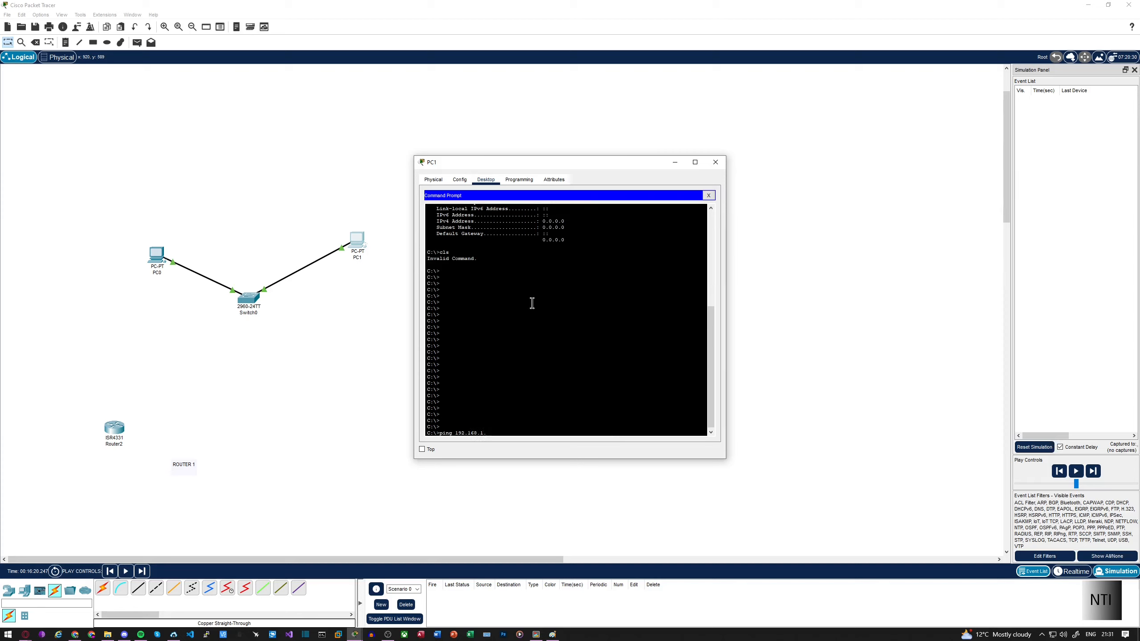
Step: Start a ping to 192.168.1.2 from PC1 in Simulation mode and get the PC1 window out of the way
type("ping 192.168.1.2")
key("Return")
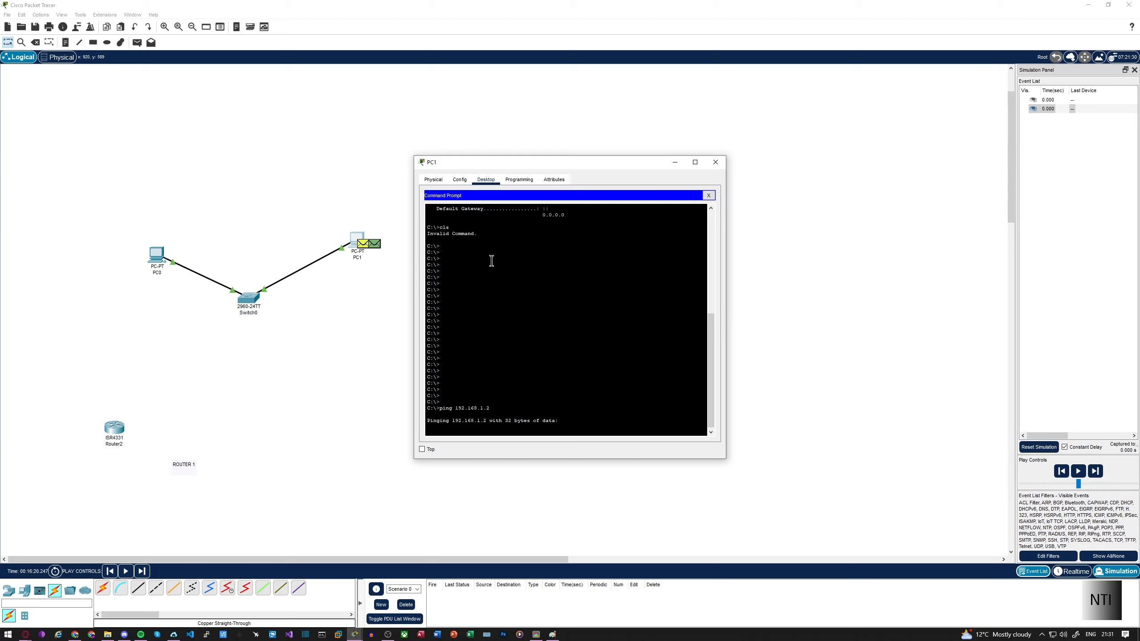
left_click_drag(462, 162, 503, 136)
left_click(588, 606)
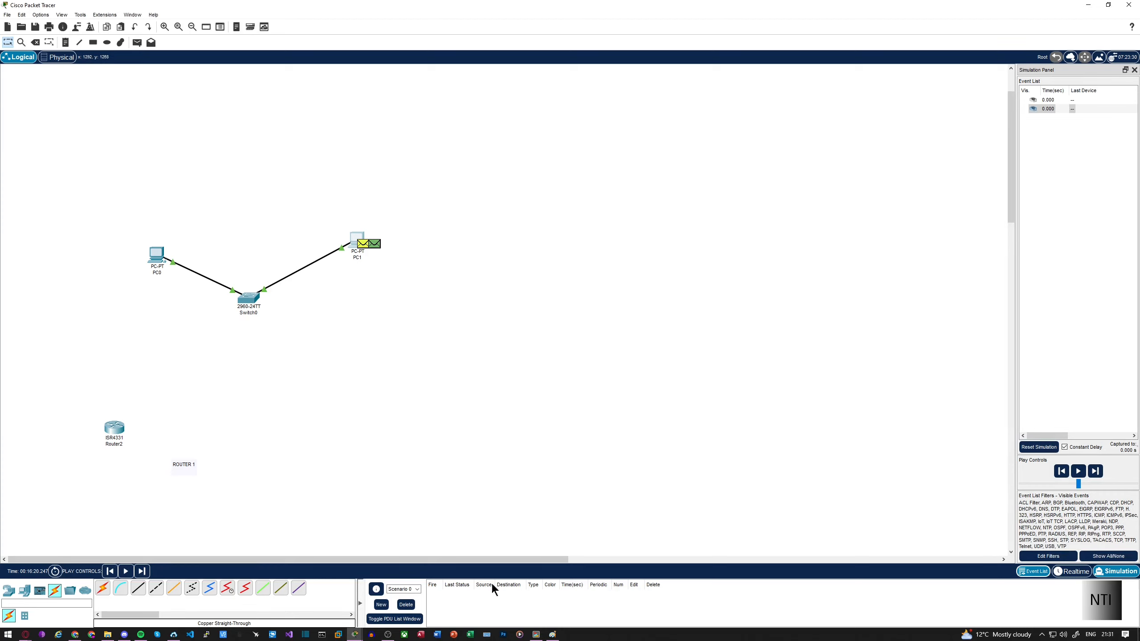
Step: Inspect the PDU information of the yellow packet at PC1, close it and widen the Simulation Panel to show all event columns
left_click(363, 246)
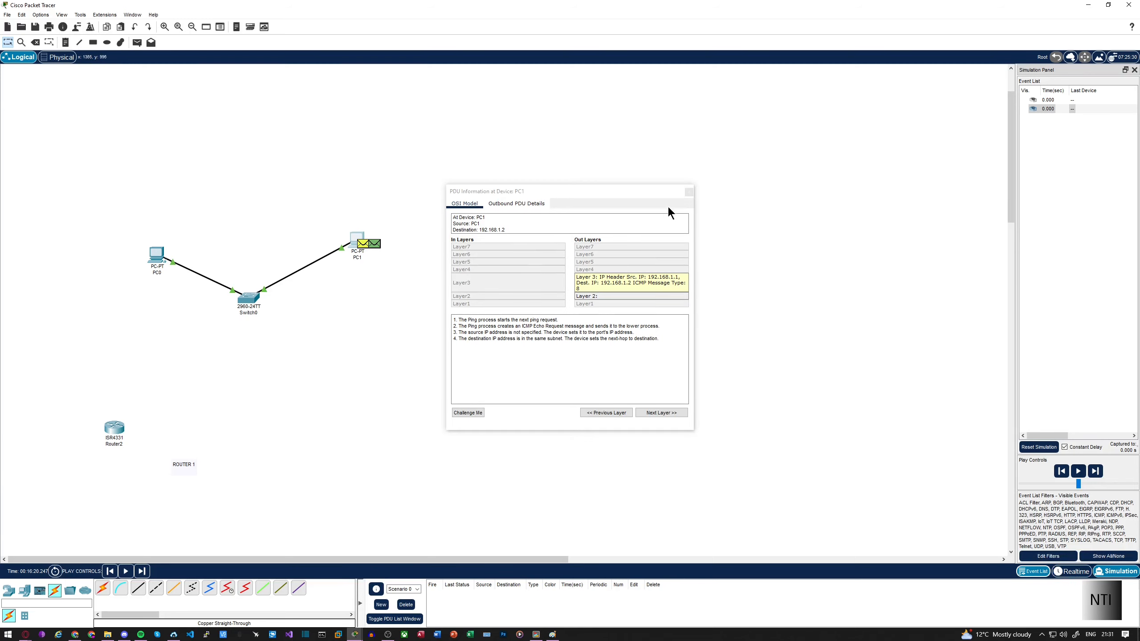
left_click(689, 192)
left_click_drag(1043, 435, 640, 326)
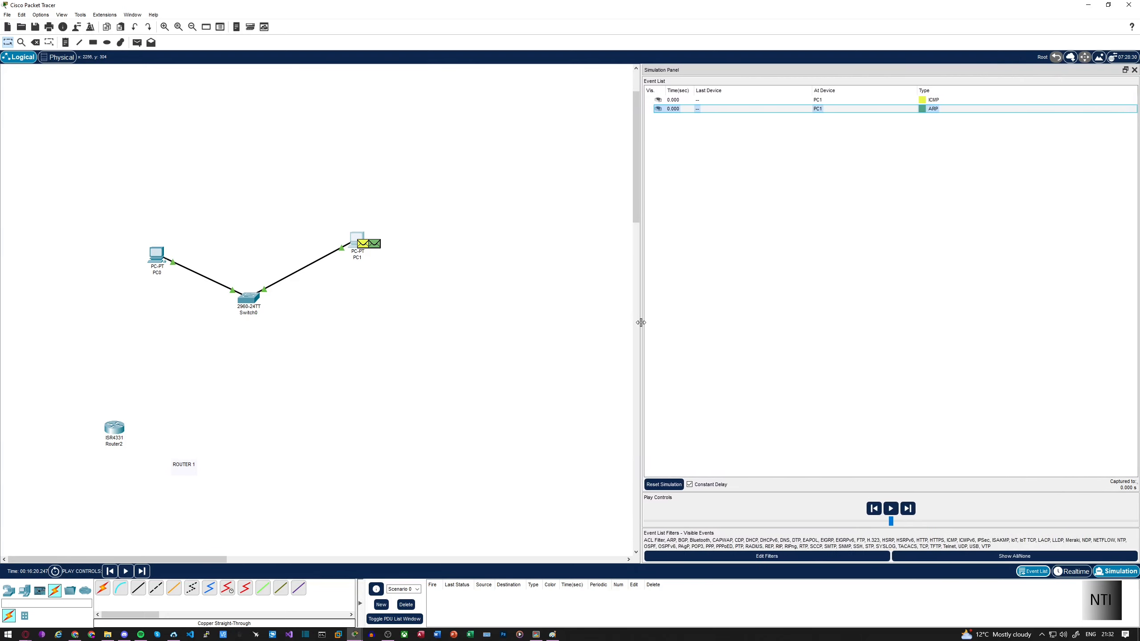
Step: Advance the simulation event by event to follow the ping's ARP and ICMP packets between PC1, the switch and PC0
left_click(906, 513)
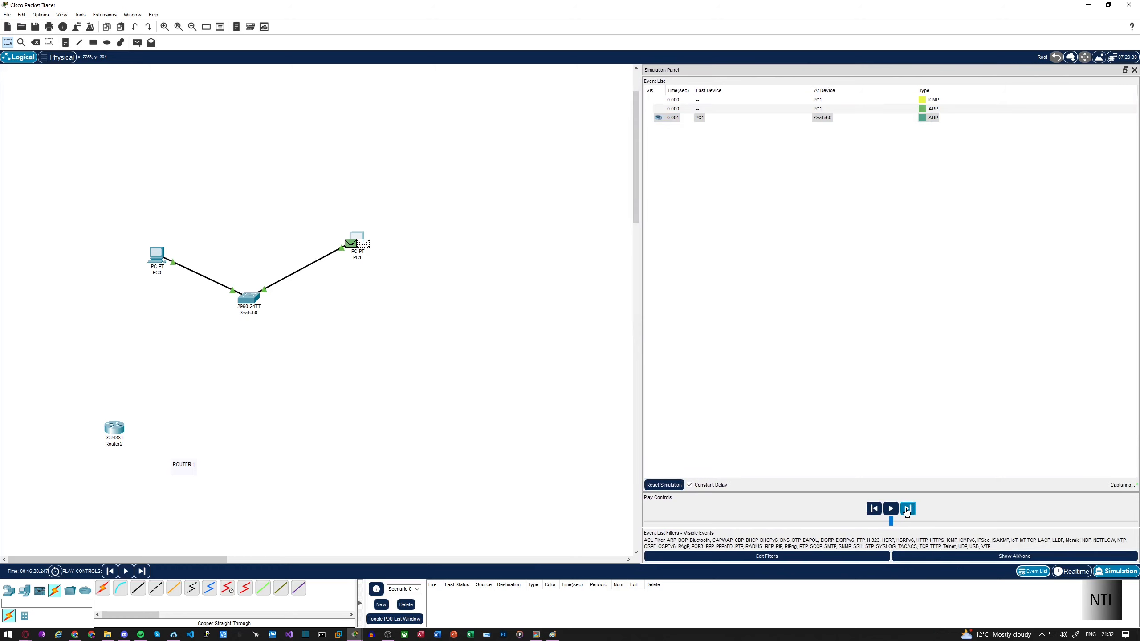
left_click(906, 512)
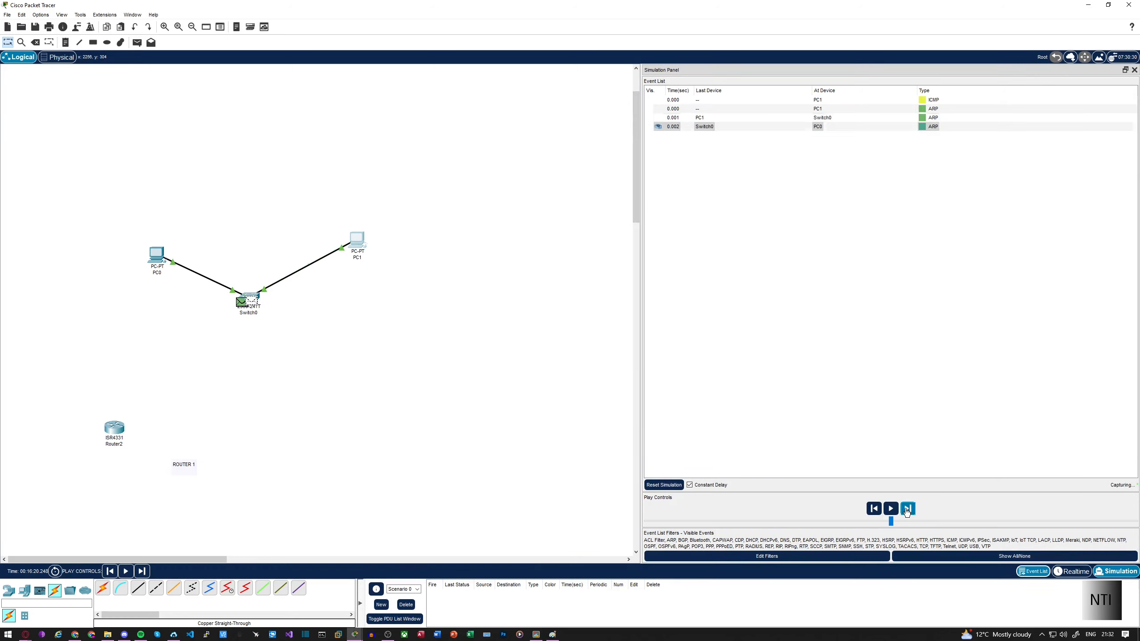
left_click(906, 512)
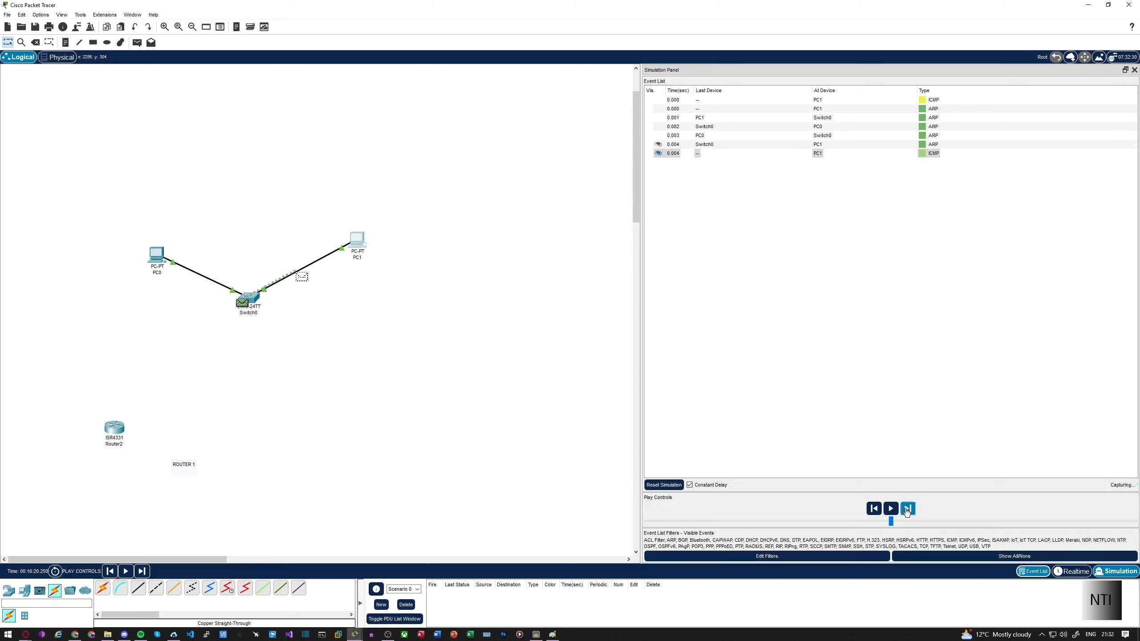
left_click(906, 512)
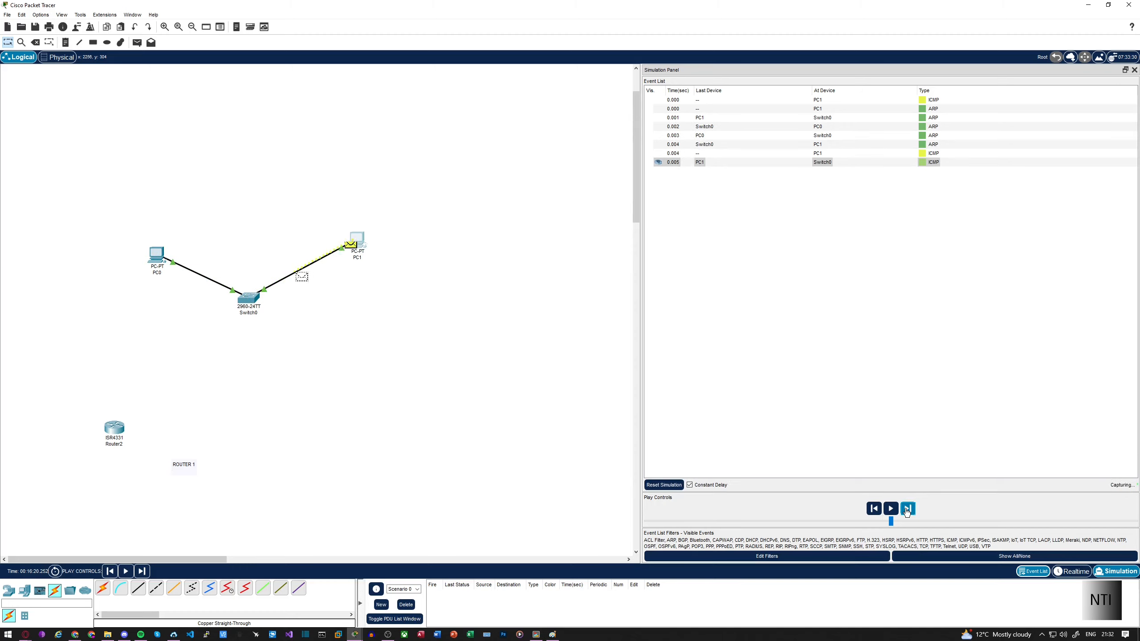
left_click(906, 512)
left_click(906, 512)
left_click(906, 512)
left_click(906, 513)
left_click(906, 513)
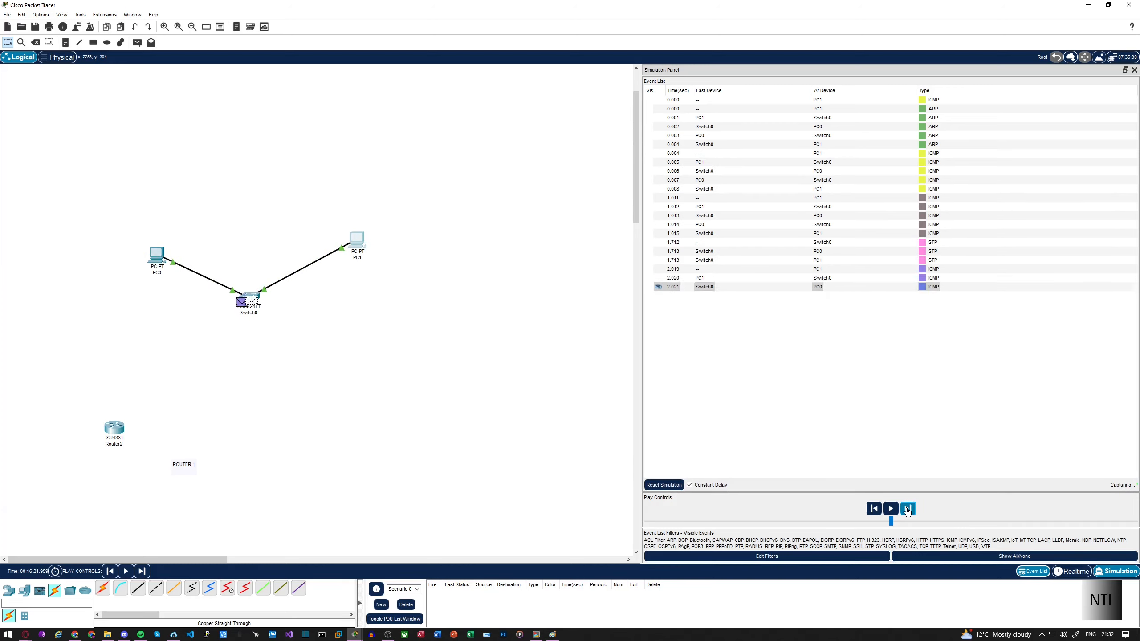
Step: Continue the simulation, check the ping progress in PC1's Command Prompt, and minimize the PC1 window
left_click(893, 507)
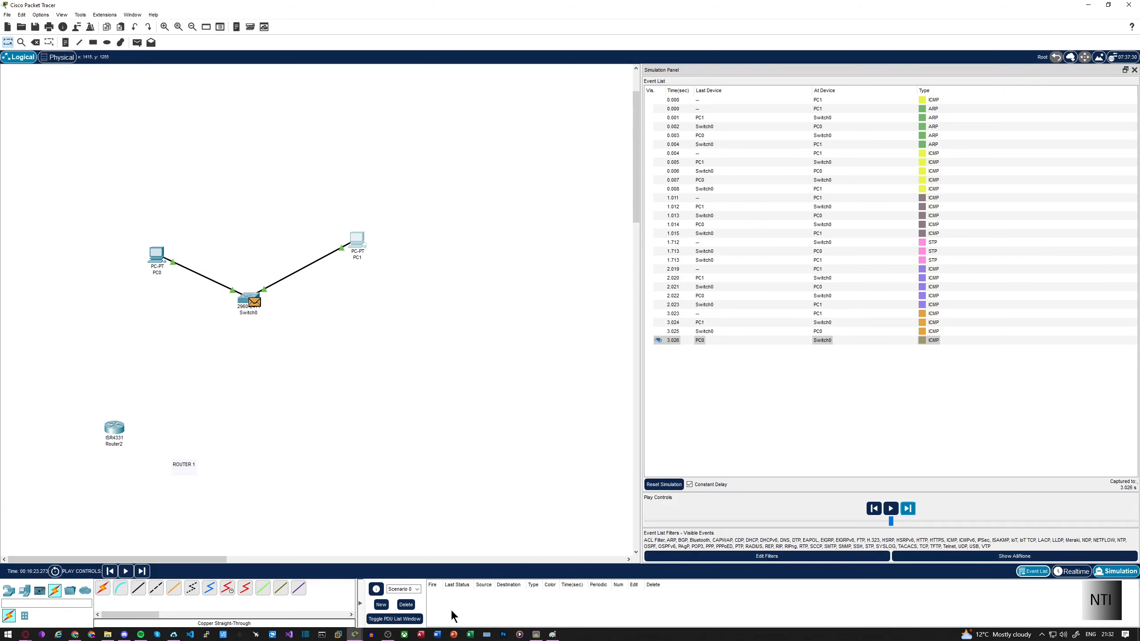
mouse_move(359, 633)
left_click(386, 604)
scroll(579, 394, "down", 1)
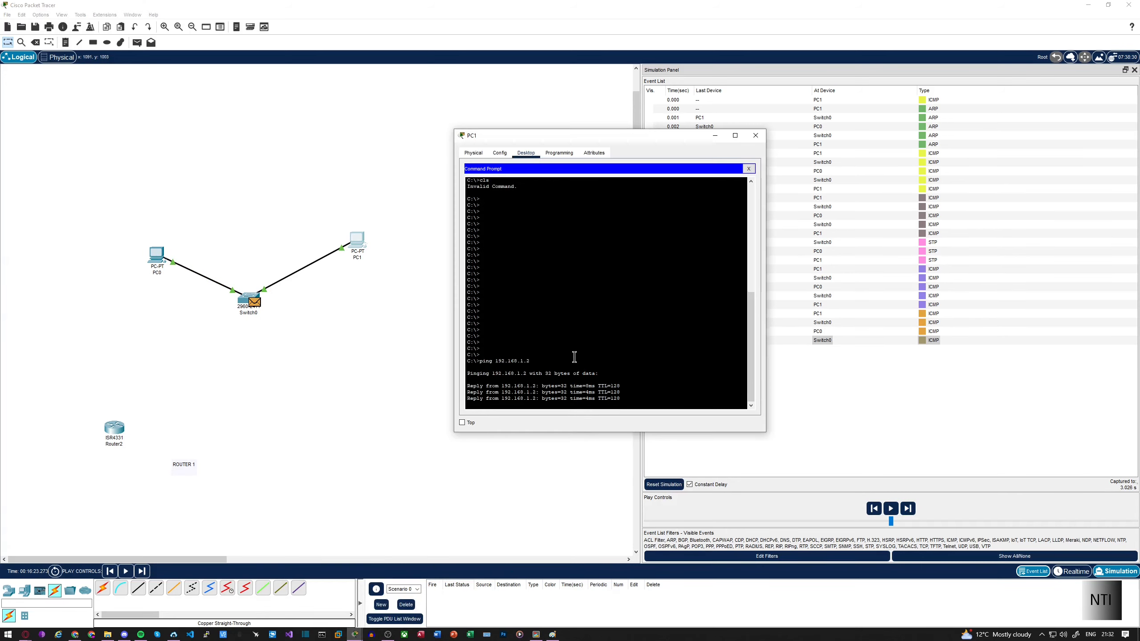
left_click(715, 135)
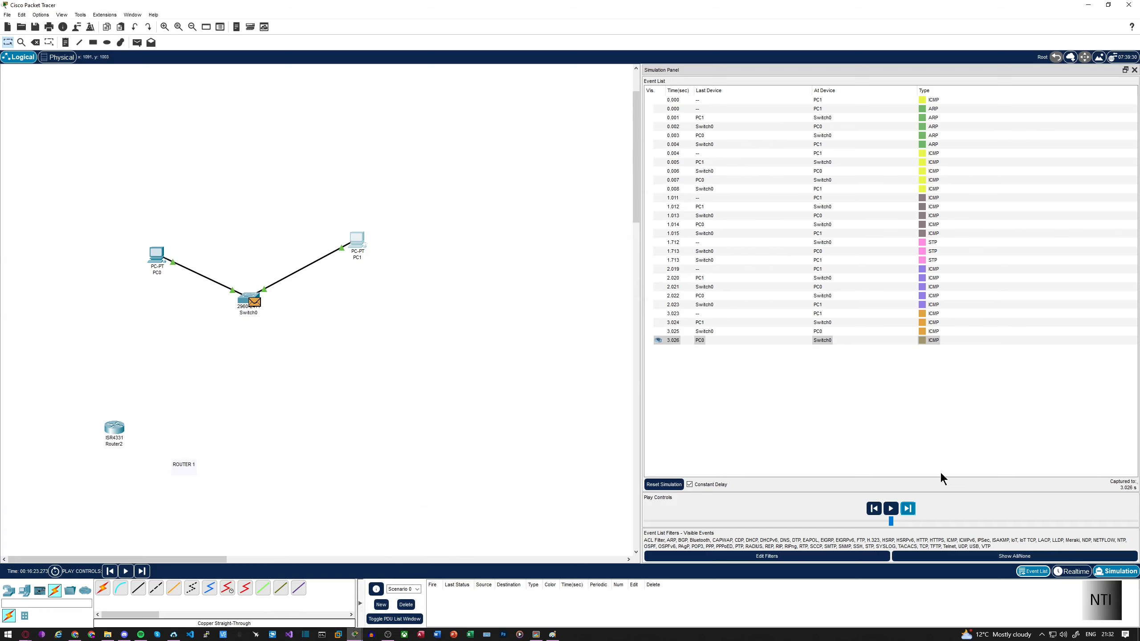
Step: Advance the simulation event by event through the last ICMP reply to PC1 and the switch's STP and DTP traffic that follows
left_click(909, 510)
left_click(909, 509)
left_click(909, 510)
left_click(909, 510)
left_click(909, 510)
left_click(909, 510)
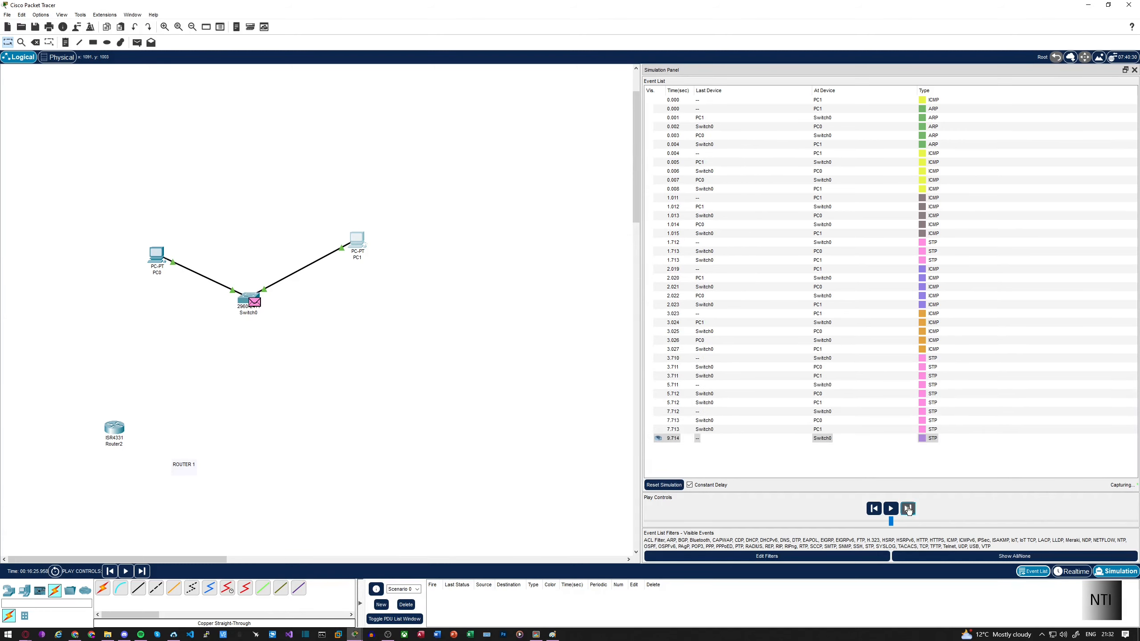
left_click(909, 511)
left_click(908, 511)
left_click(908, 511)
left_click(907, 511)
left_click(907, 511)
left_click(907, 512)
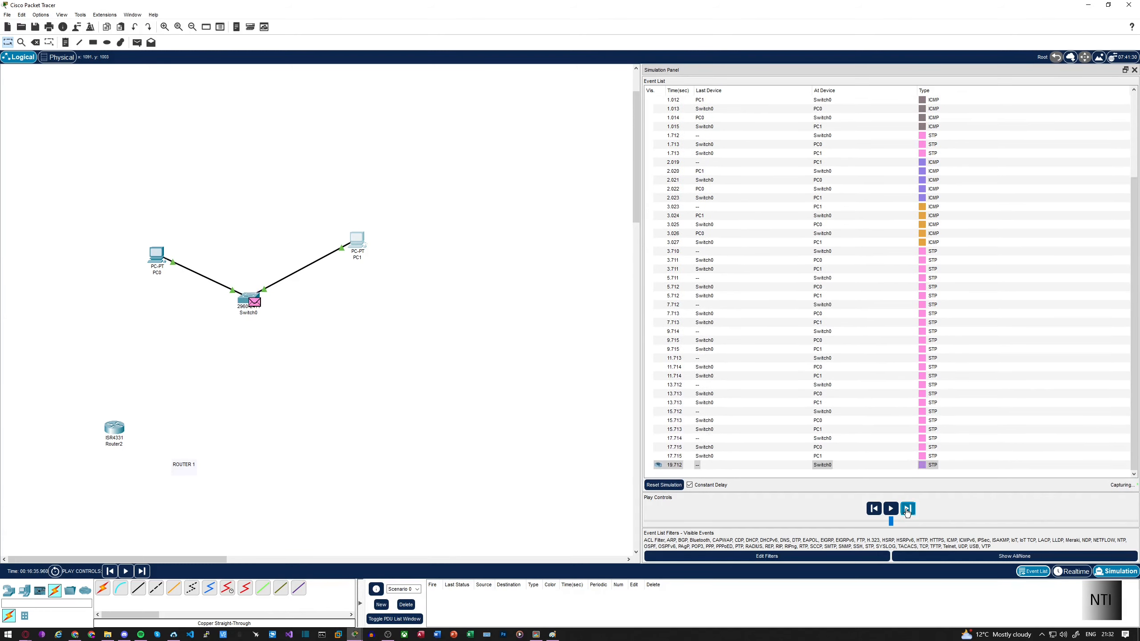
left_click(907, 513)
left_click(907, 513)
left_click(907, 513)
left_click(906, 513)
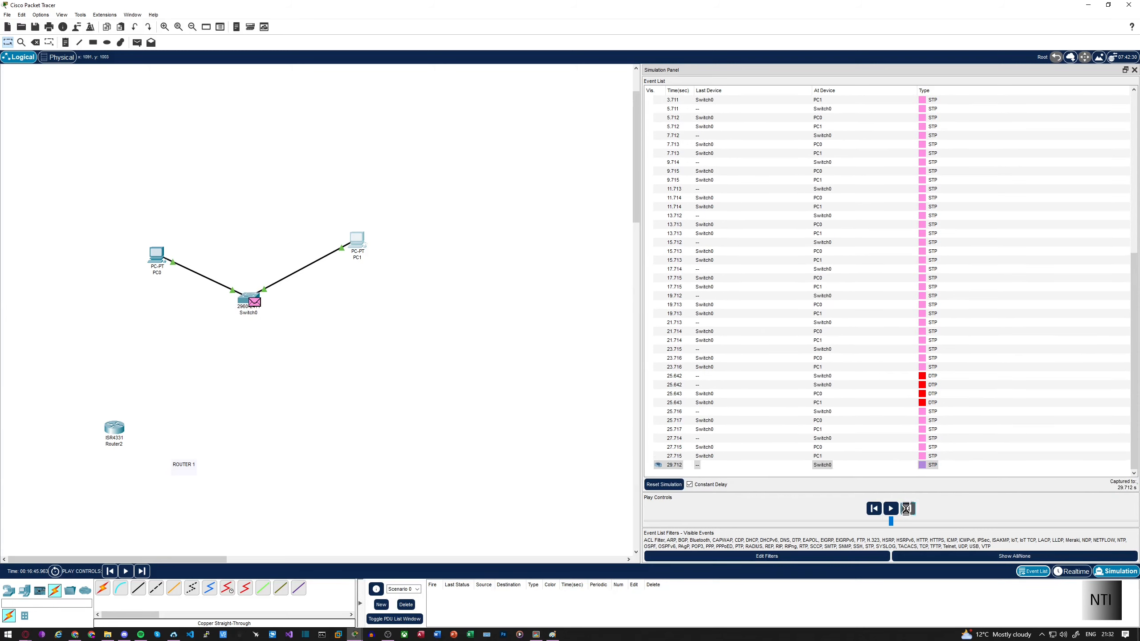
left_click(907, 513)
left_click(907, 513)
Step: Review the finished ping's output in PC1's Command Prompt and close the PC1 window
mouse_move(354, 634)
left_click(407, 611)
scroll(583, 353, "down", 10)
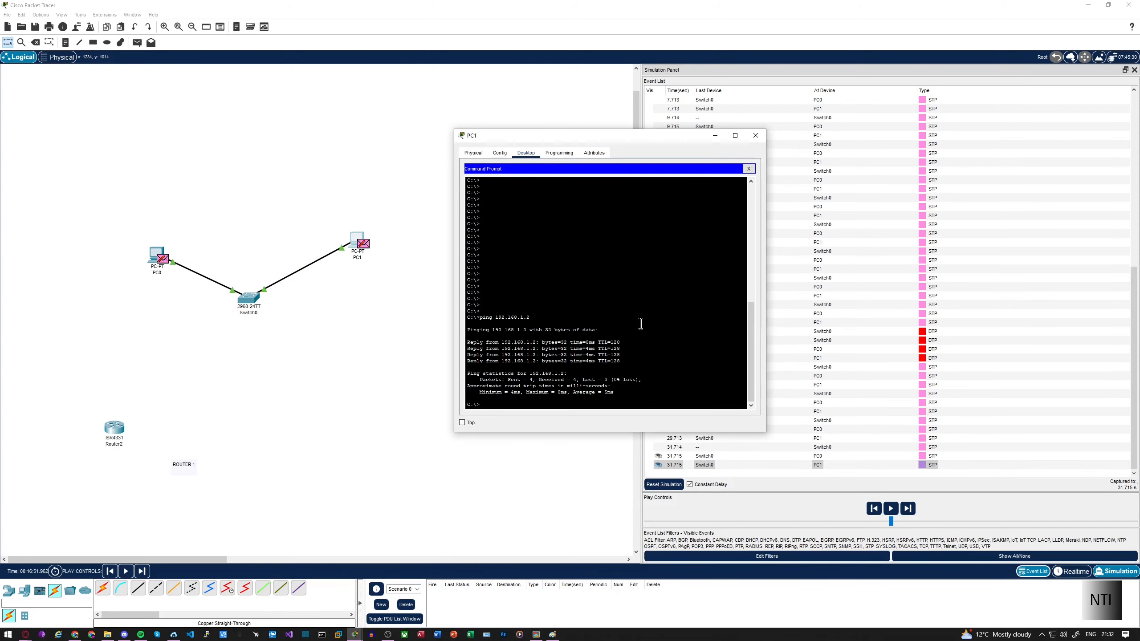
left_click(755, 135)
Step: Look through the captured event list, inspect the PDU information of a DTP event at Switch0, and close it
scroll(900, 342, "up", 15)
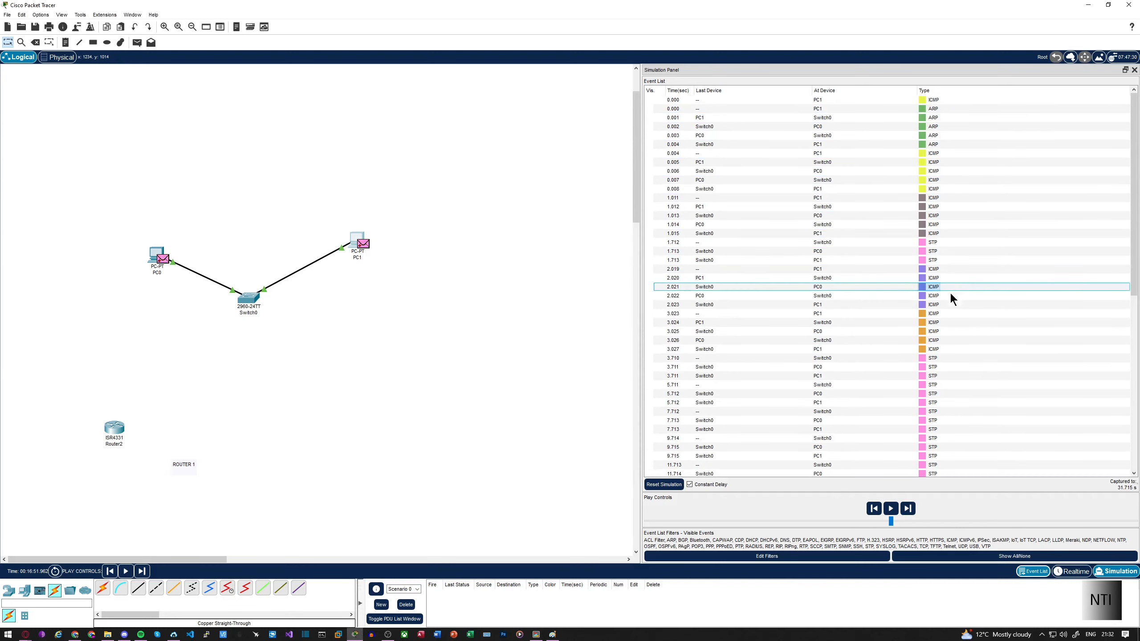
left_click(952, 419)
scroll(953, 414, "down", 5)
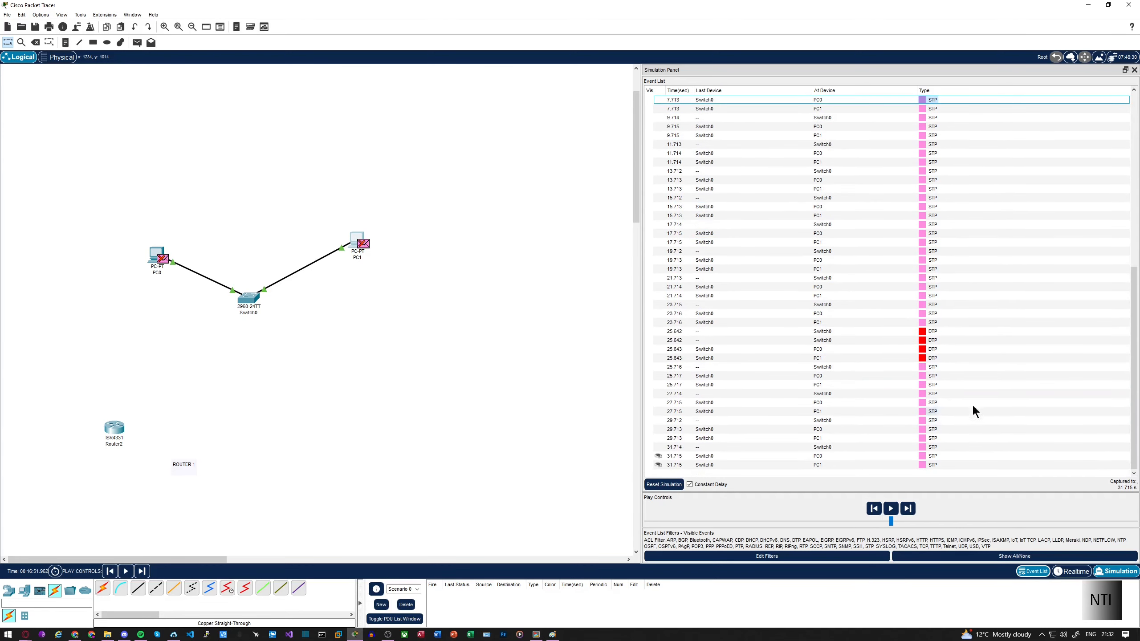
left_click(927, 340)
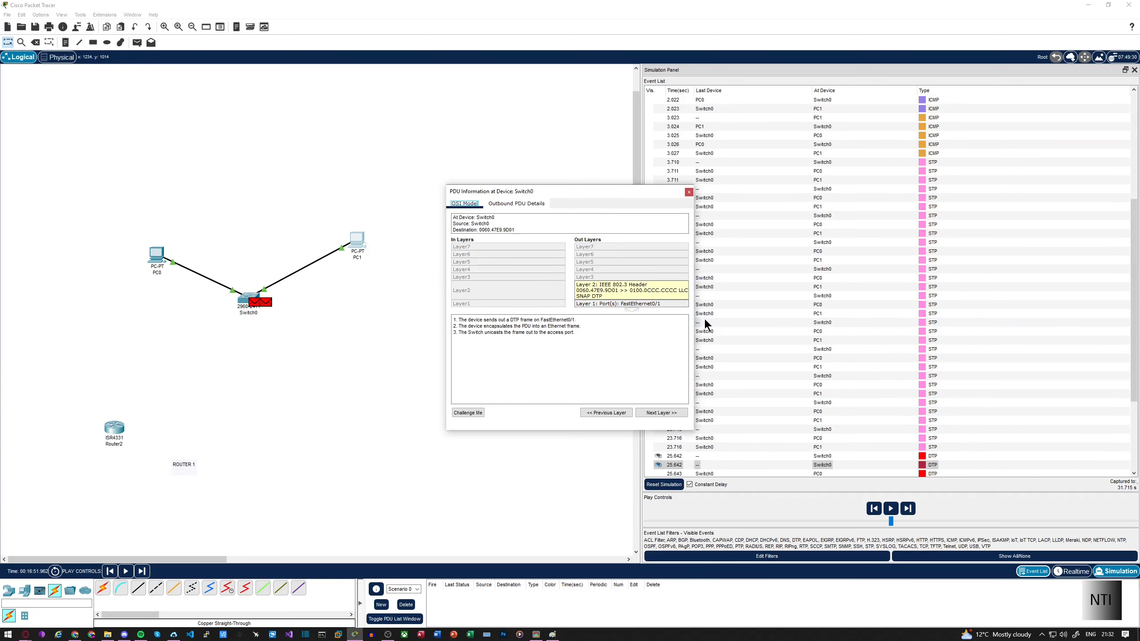
left_click(688, 192)
Step: Inspect the PDU information of the ARP event from PC0 at Switch0 at 0.003 s and close it
scroll(974, 325, "up", 8)
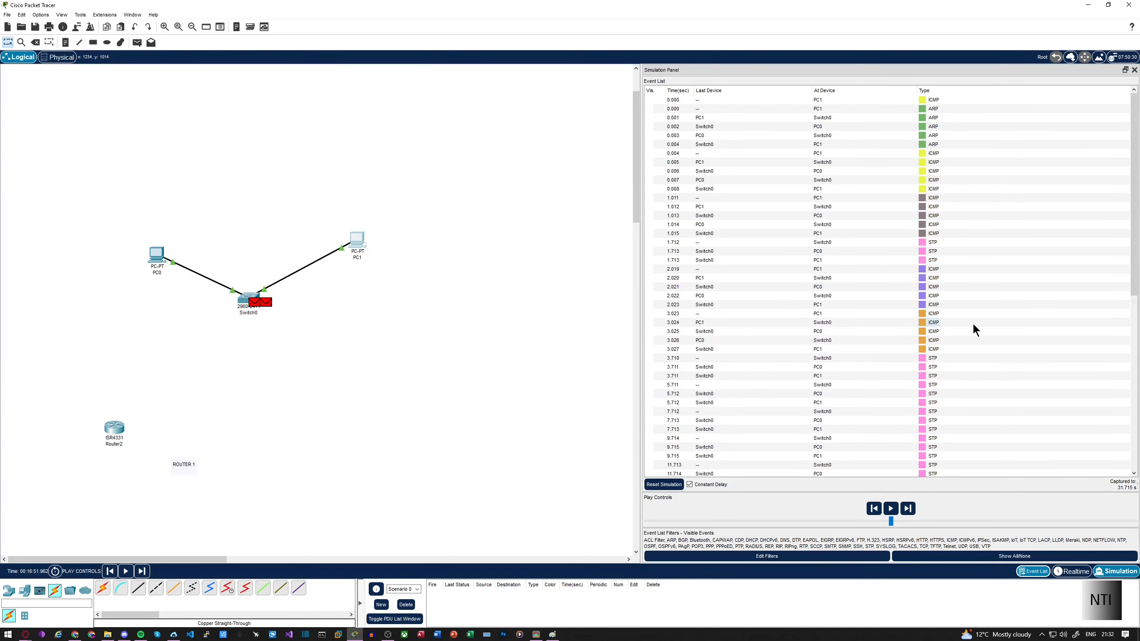
left_click(942, 146)
left_click(931, 136)
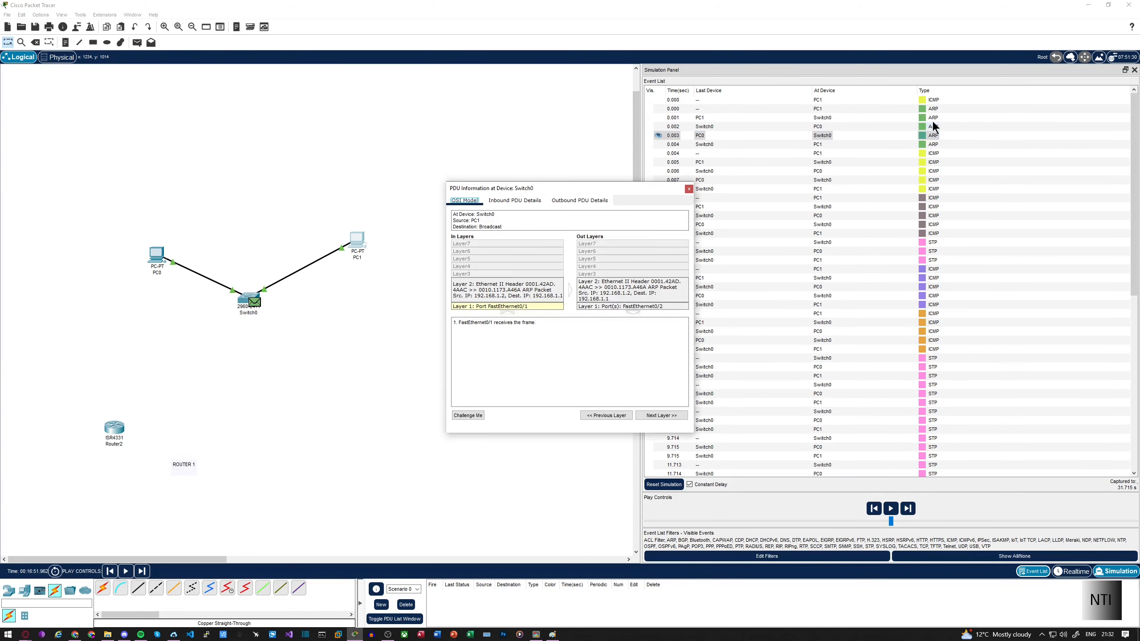
left_click(688, 189)
Step: Close the Simulation Panel and switch the workspace back to Realtime mode
scroll(568, 282, "up", 2)
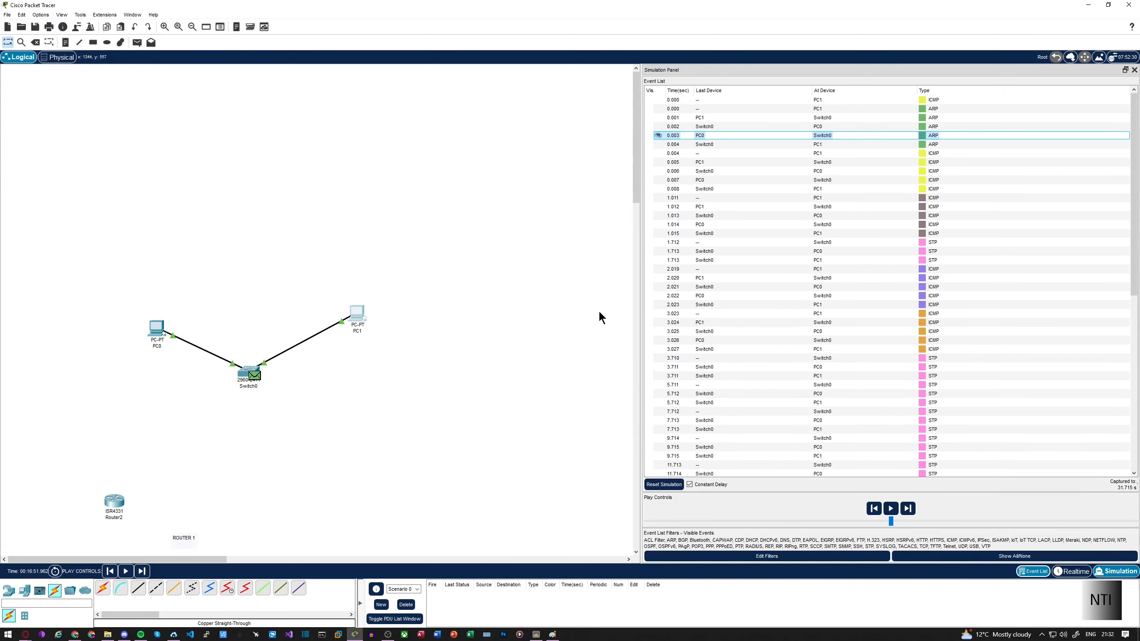
scroll(414, 326, "down", 4)
scroll(427, 351, "up", 4)
left_click(1134, 69)
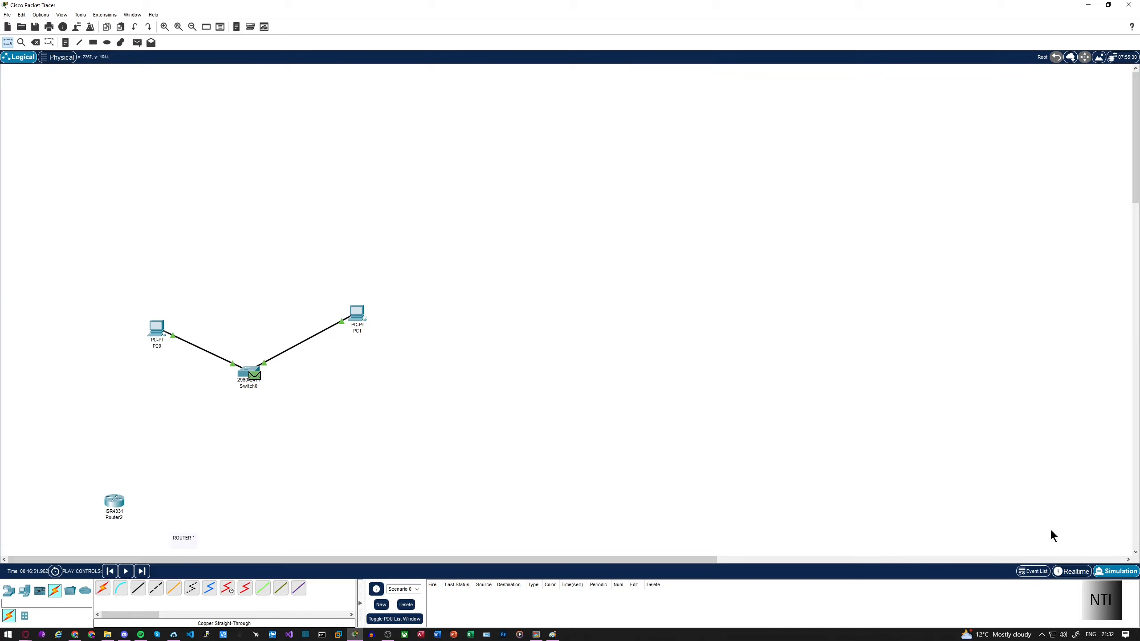
left_click(1073, 571)
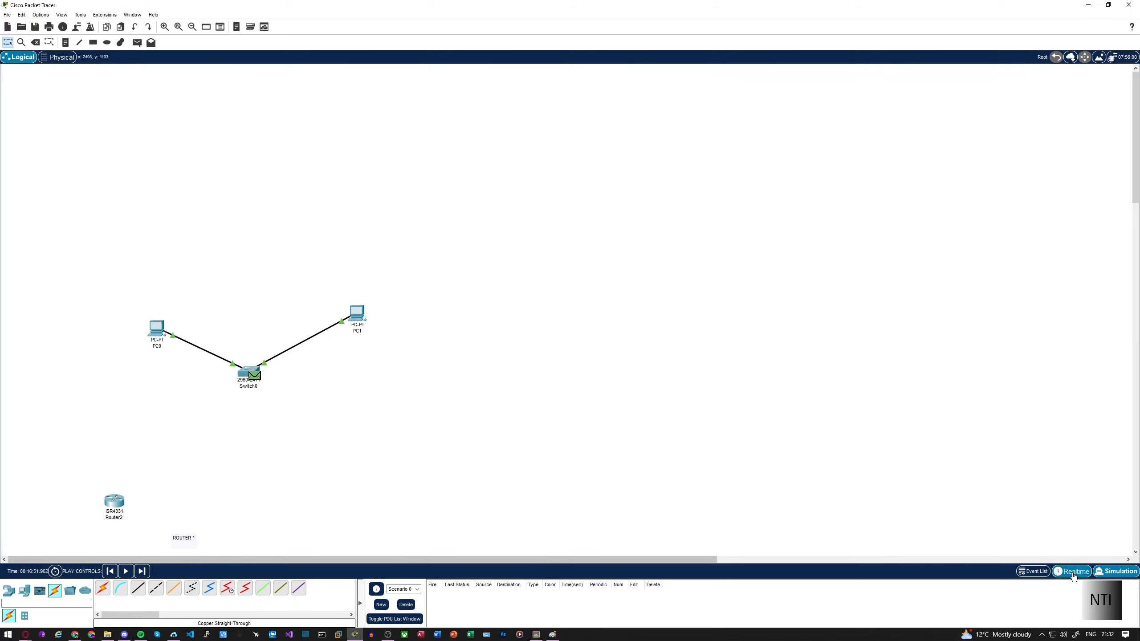
Step: Ping 192.168.1.2 from PC1's Command Prompt in Realtime mode and close the PC1 window
left_click(366, 318)
left_click(631, 219)
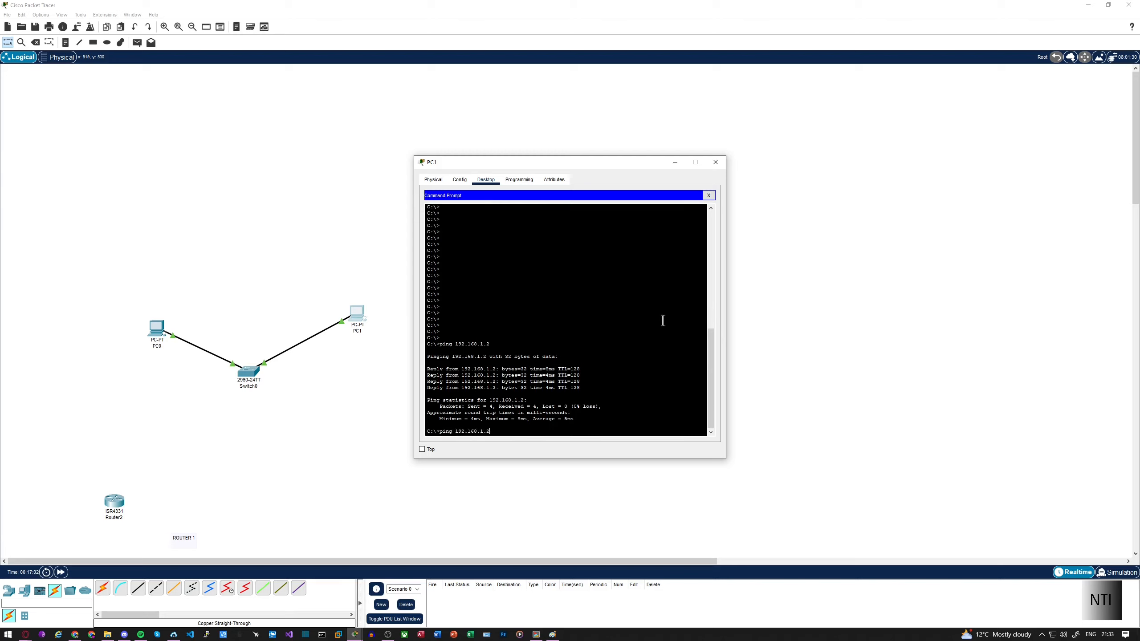
key("Return")
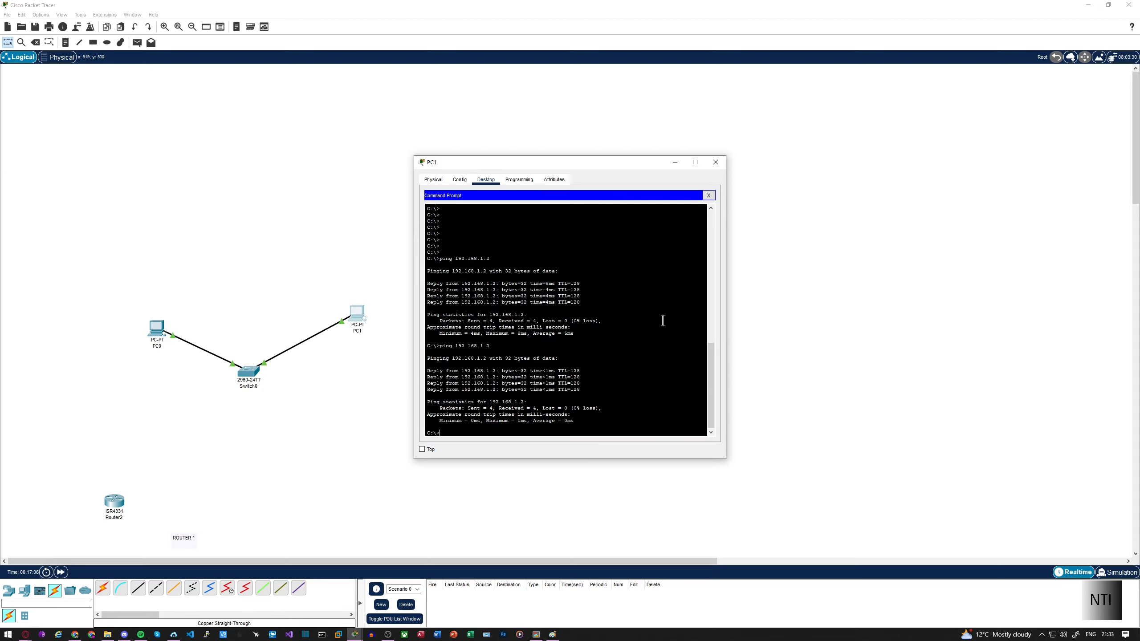
left_click(715, 162)
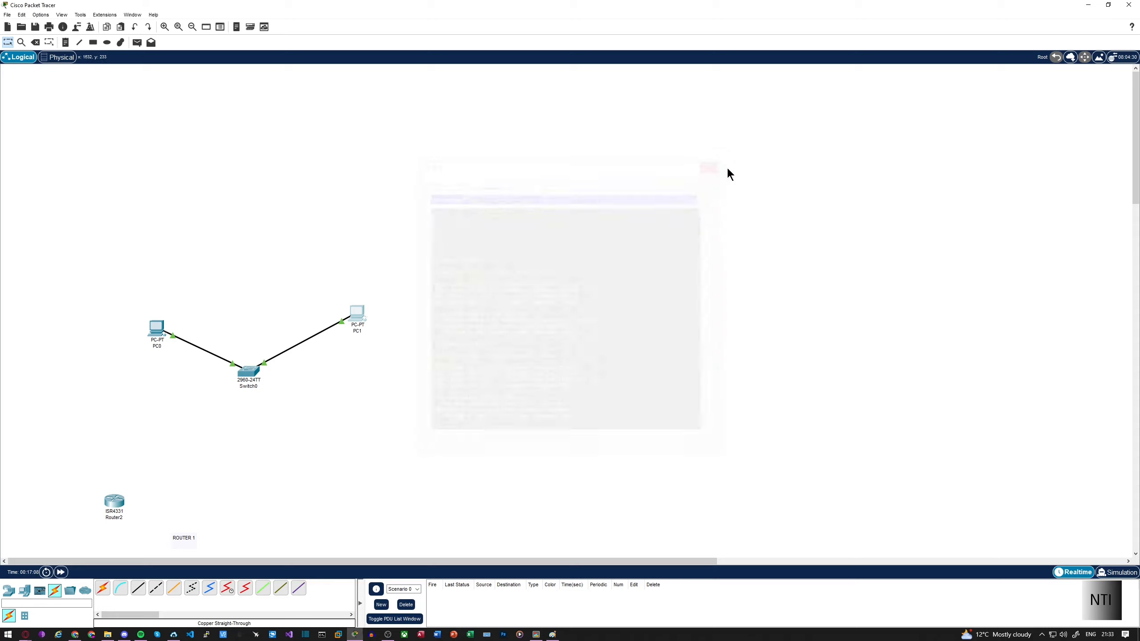